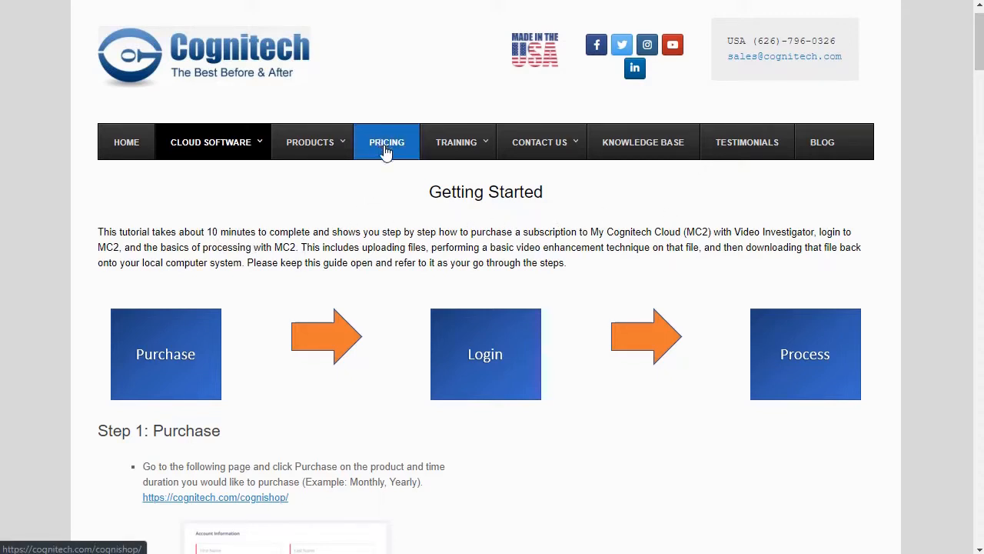
Step: Open the Cognitech pricing page and compare yearly against monthly plan prices
click(386, 146)
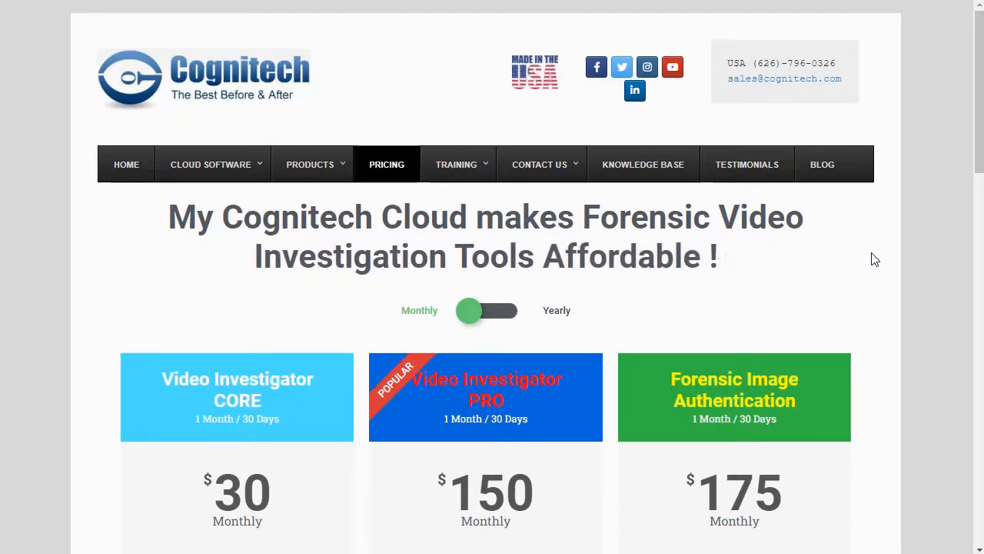
scroll(874, 259, down, 2)
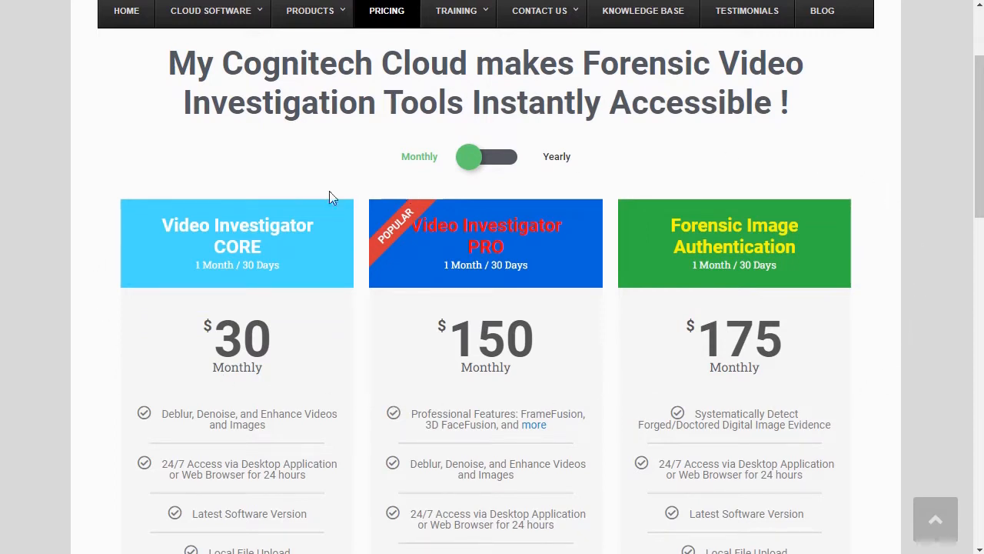
click(483, 159)
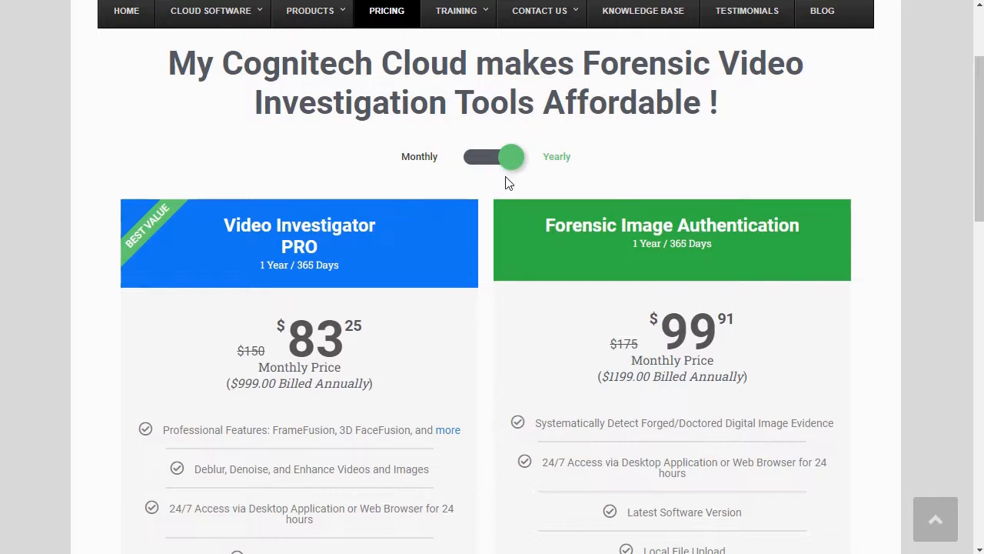
click(510, 162)
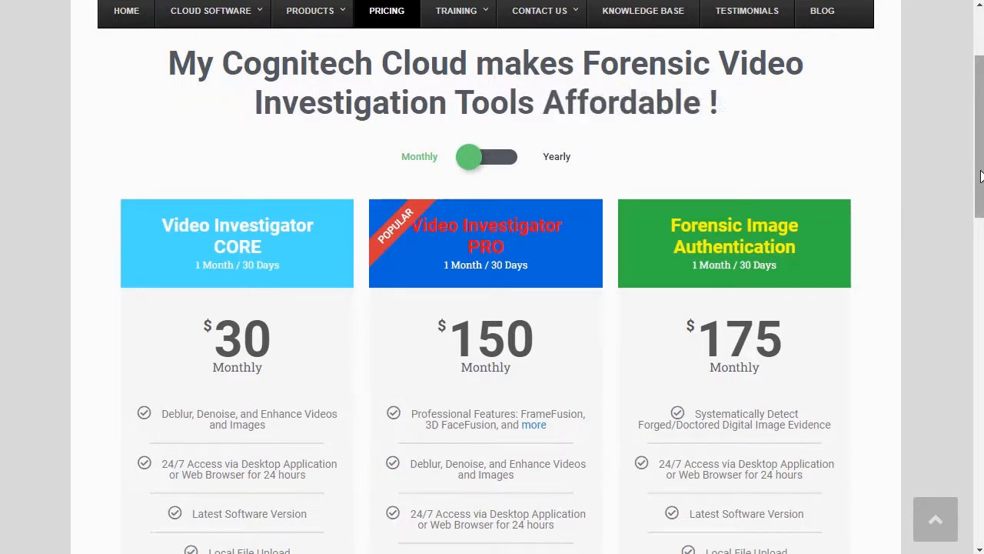
Step: Scroll down and bring up the CORE versus PRO feature comparison
drag(981, 176, 979, 226)
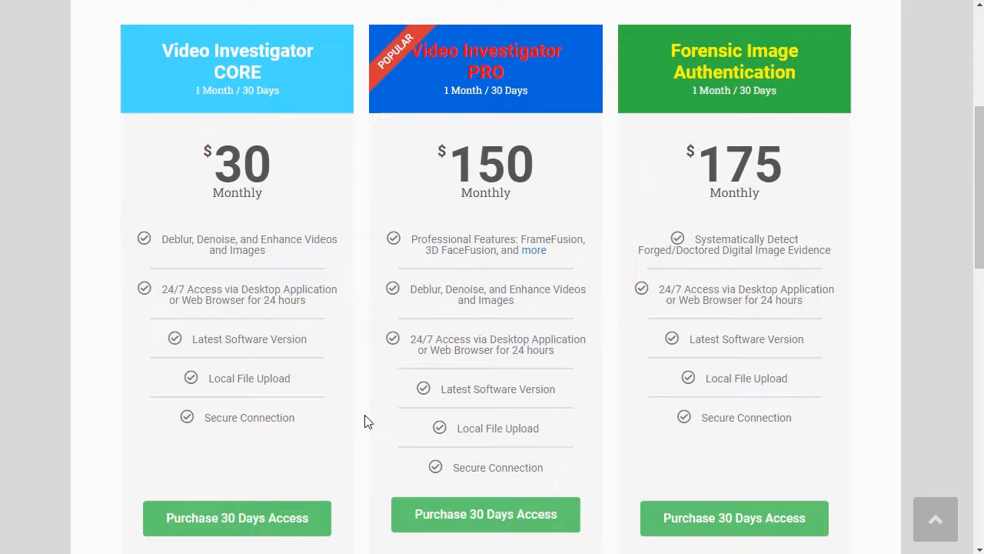
drag(972, 193, 981, 221)
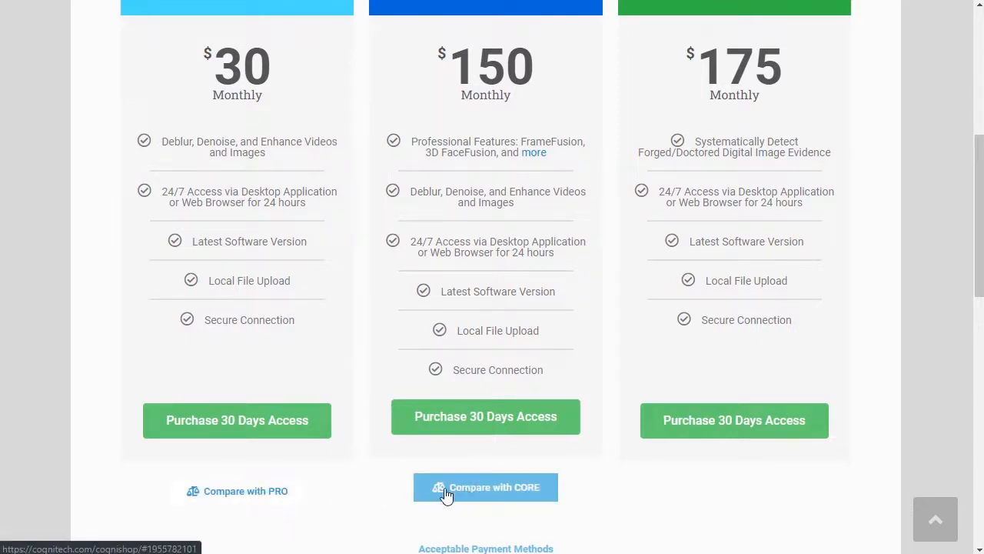
click(279, 501)
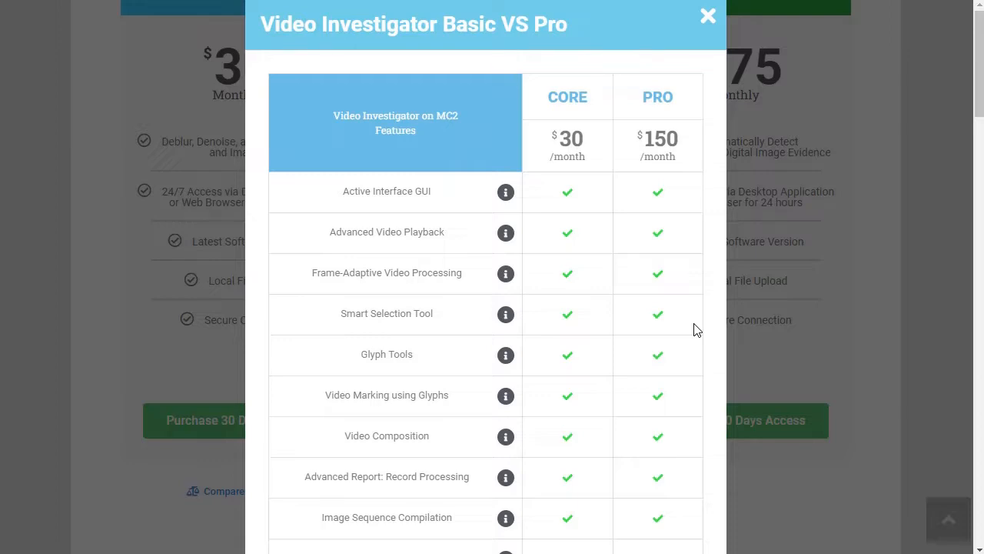
Step: Scroll through the CORE vs PRO comparison table to the bottom and choose Purchase CORE
mouse_move(504, 193)
scroll(709, 189, down, 6)
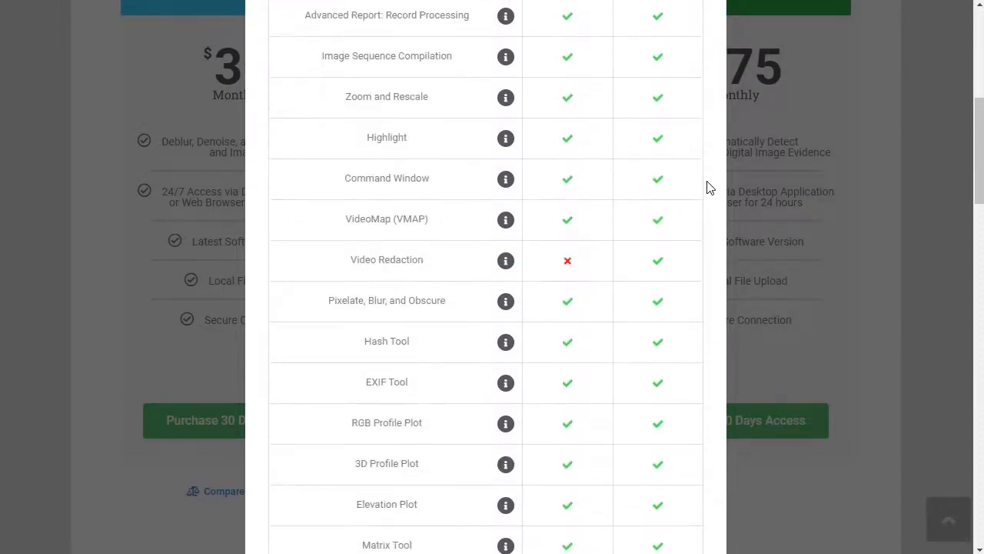
scroll(709, 189, down, 1)
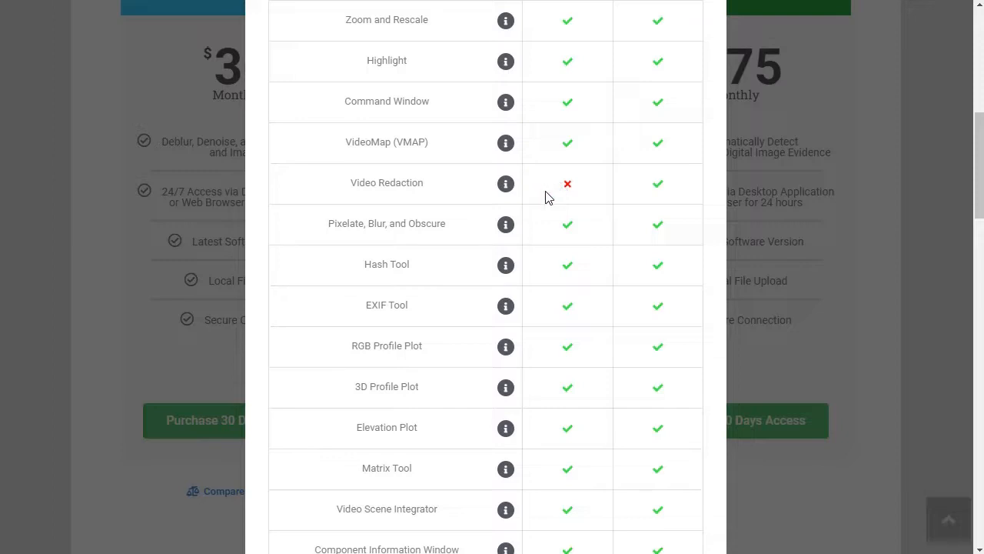
scroll(709, 198, down, 3)
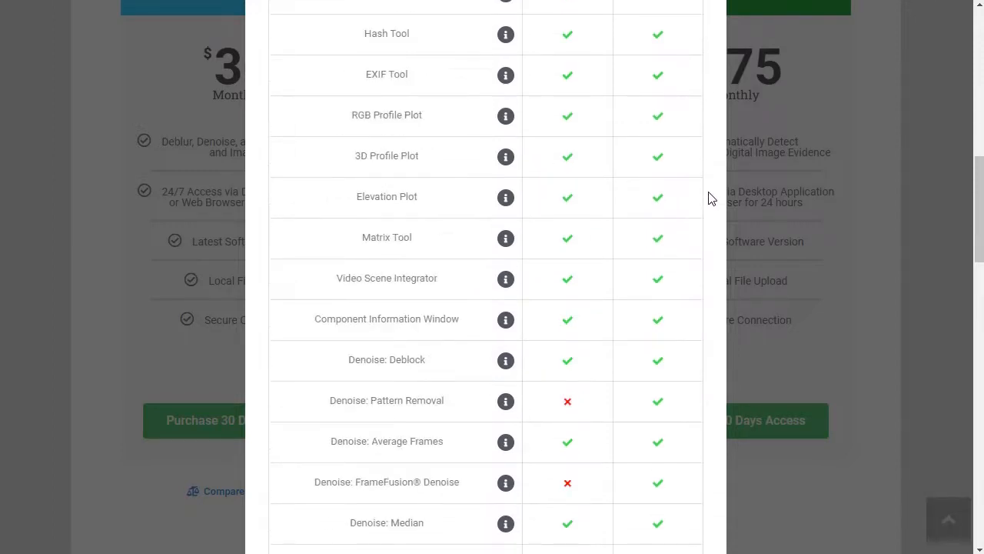
scroll(708, 199, down, 4)
scroll(538, 423, down, 3)
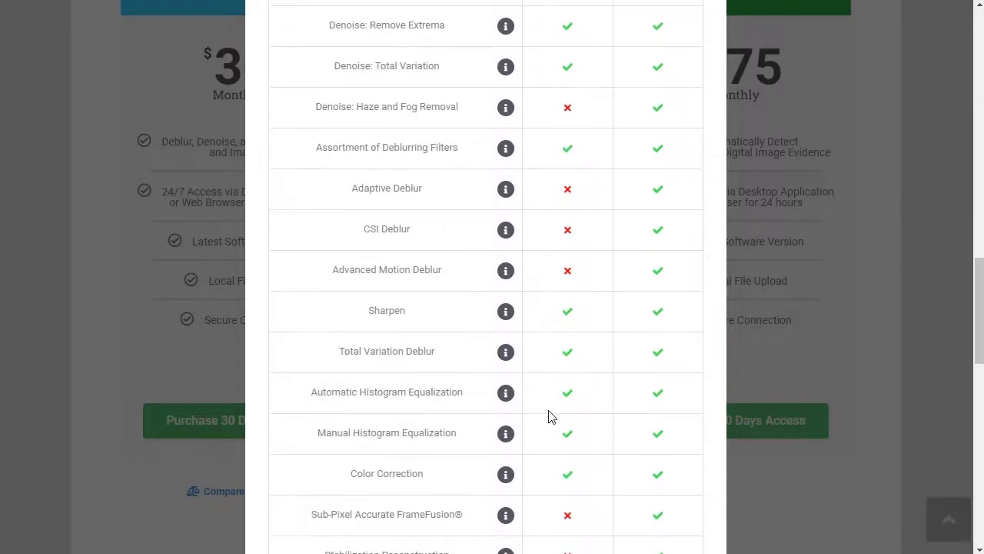
scroll(551, 417, down, 12)
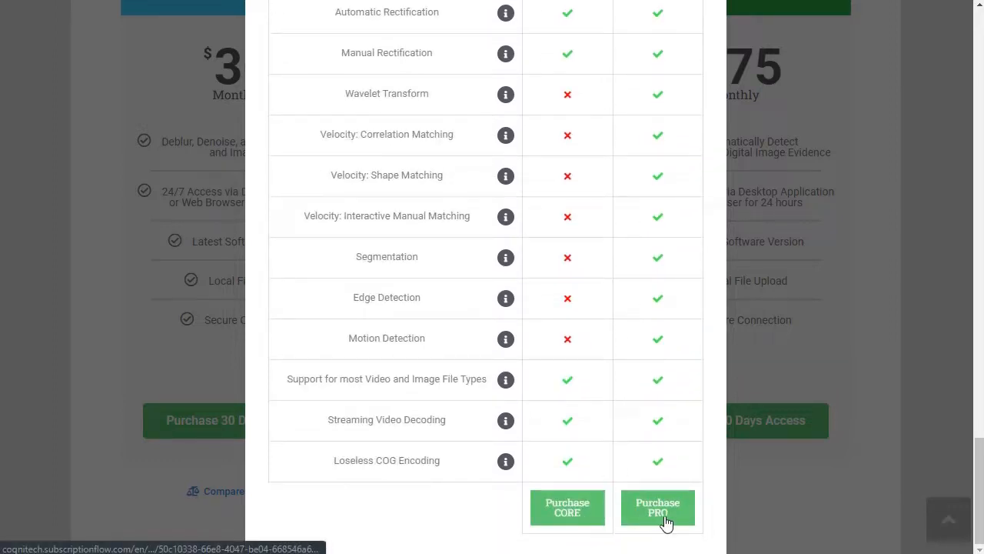
click(578, 520)
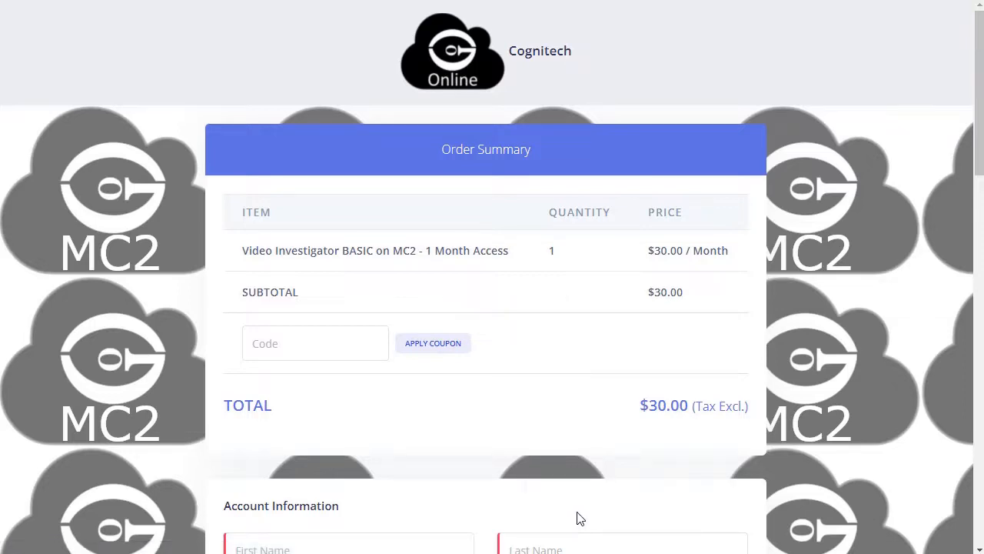
Step: Enter the account holder's first name, last name and e-mail for the $30 BASIC monthly order
scroll(582, 309, down, 1)
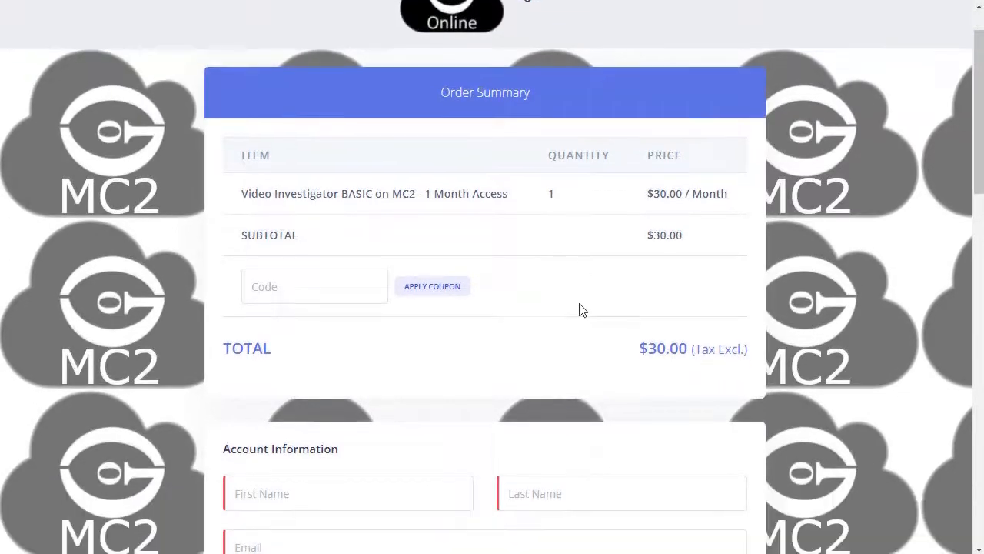
scroll(582, 309, down, 3)
click(337, 329)
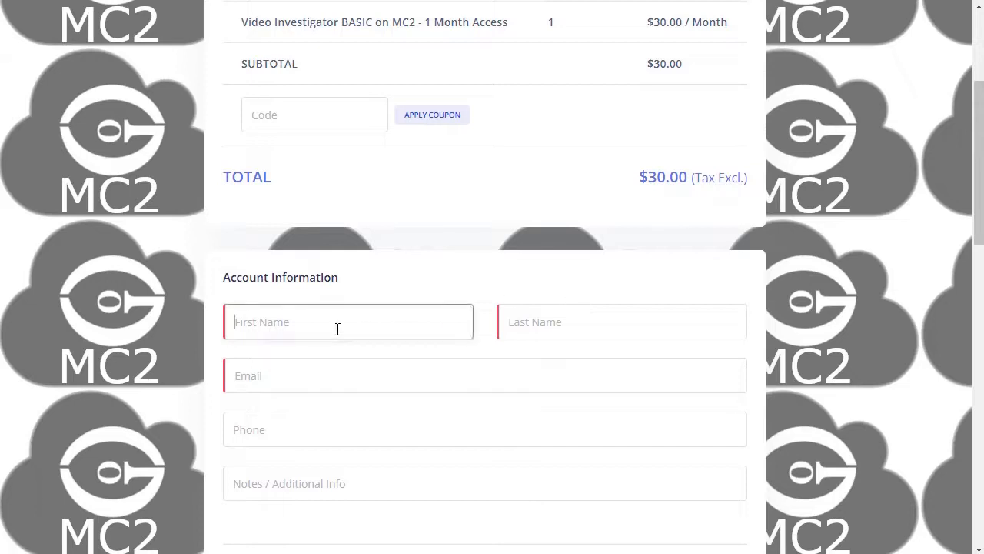
text(M)
key(Tab)
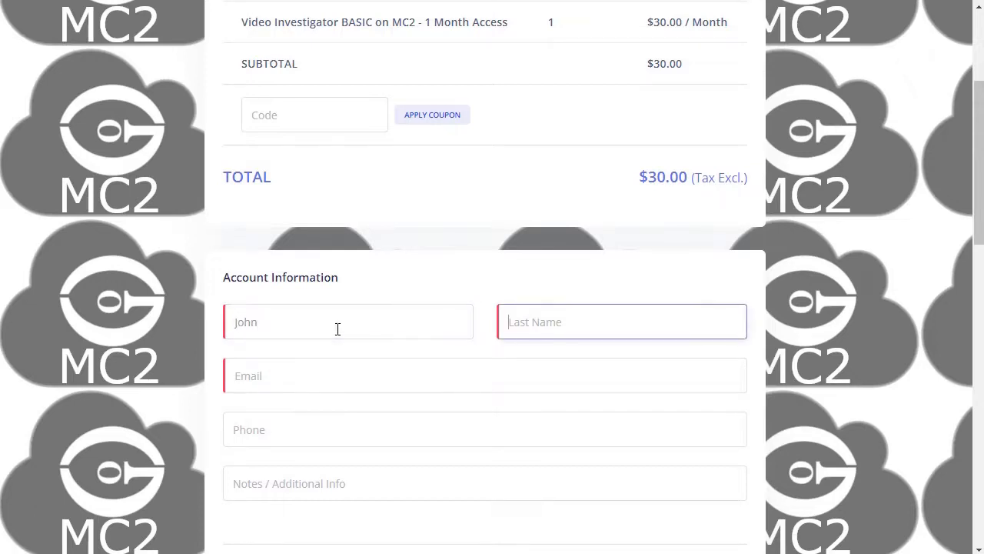
text(Smith)
key(Tab)
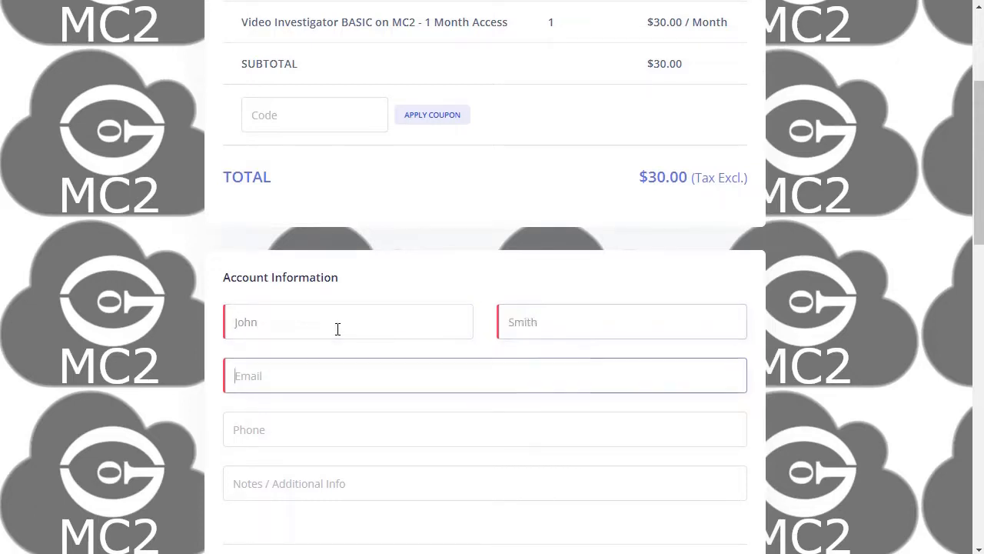
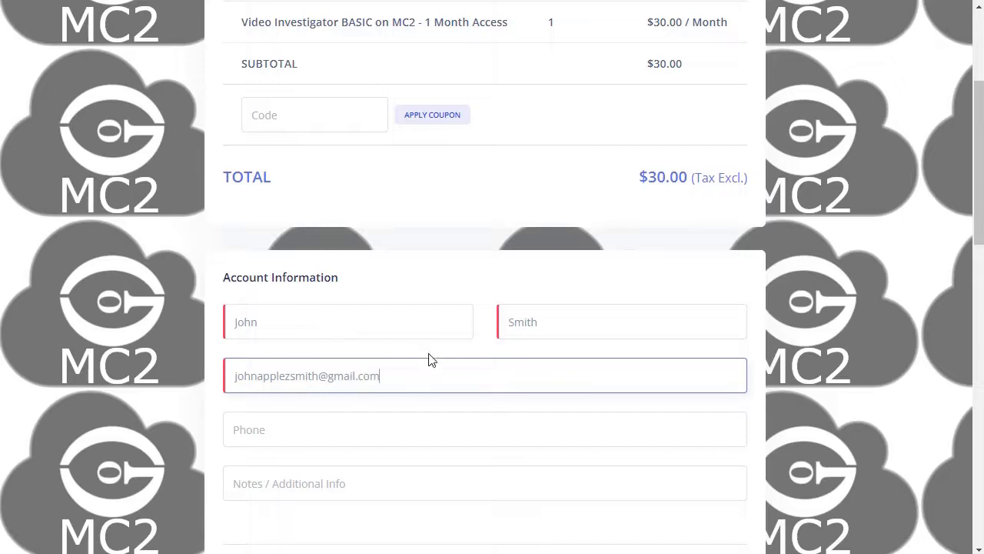
scroll(430, 358, down, 4)
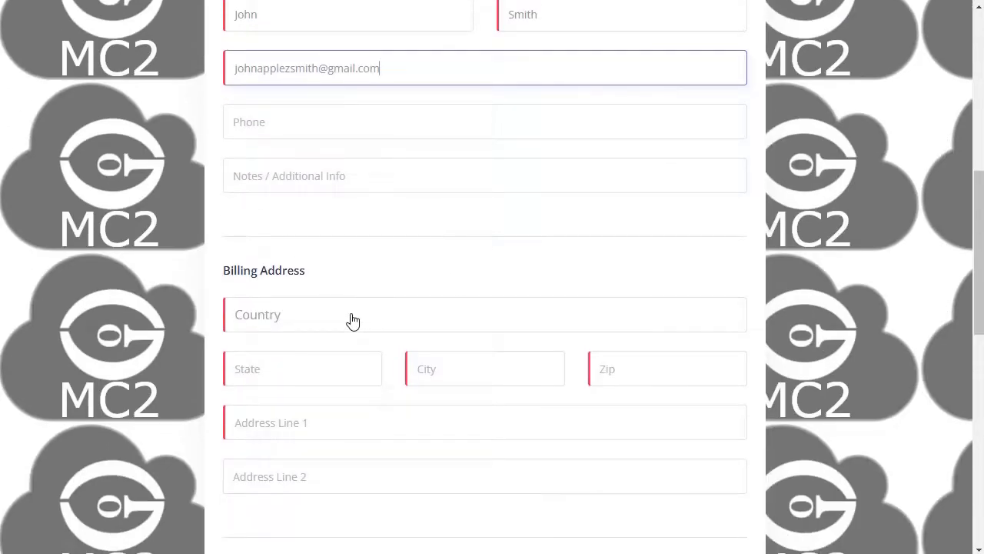
Step: Set the billing country to United States
click(353, 321)
text(Unit)
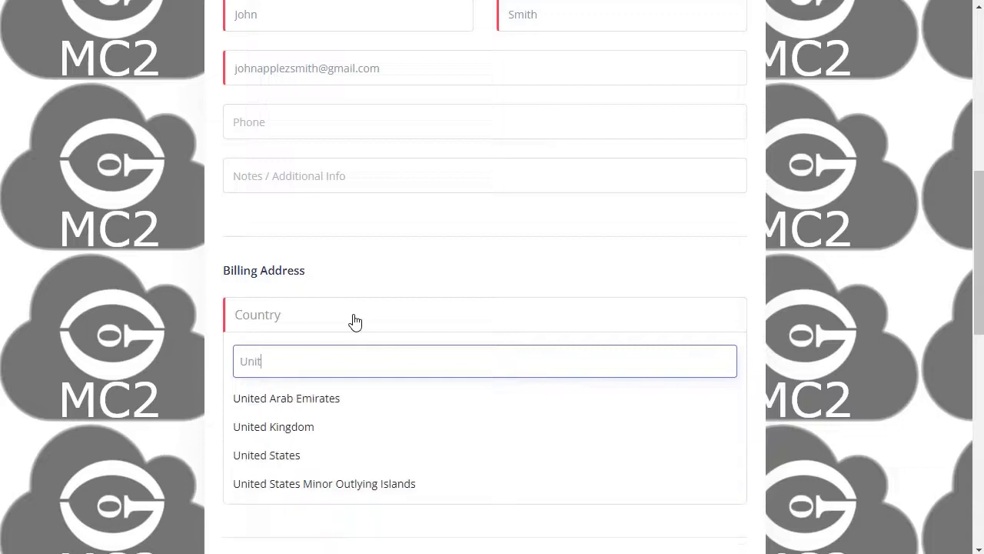
text(e)
click(269, 455)
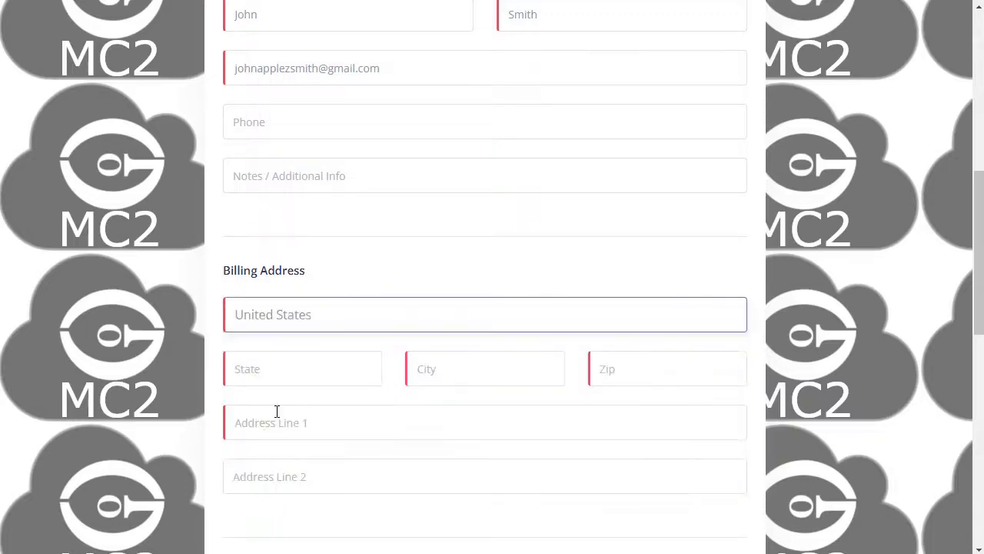
Step: Enter California as the billing state, then the city, ZIP code and street address line
click(280, 369)
text(C)
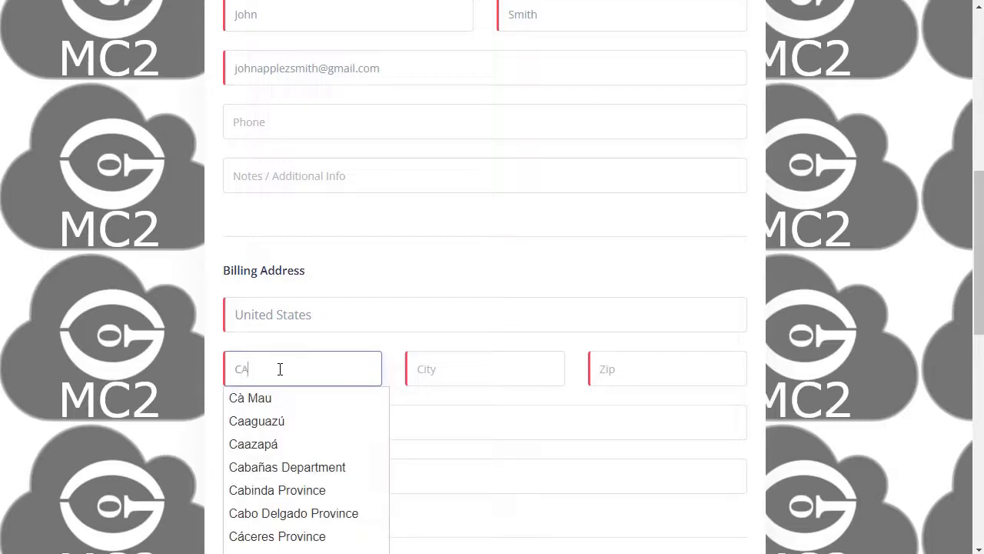
text(alifornia)
key(Tab)
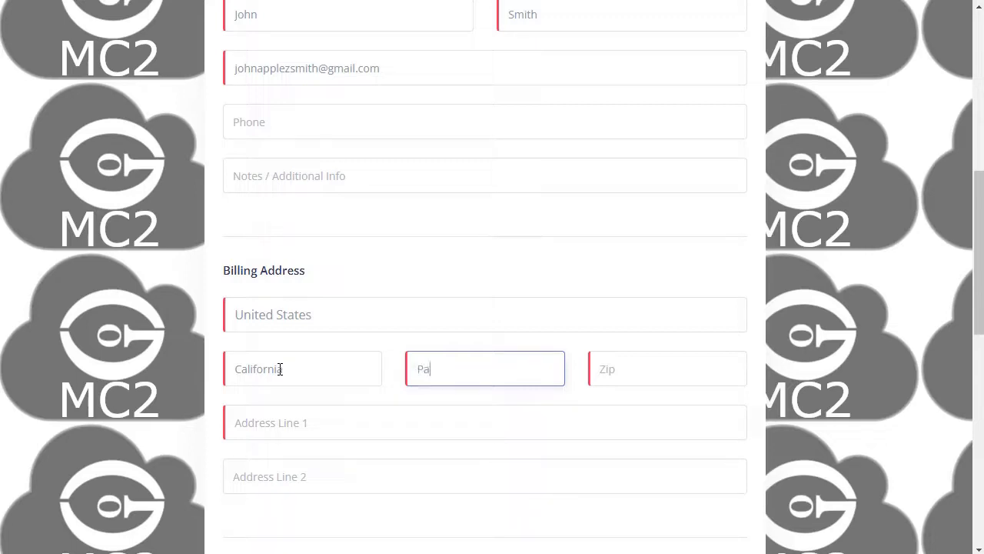
key(Tab)
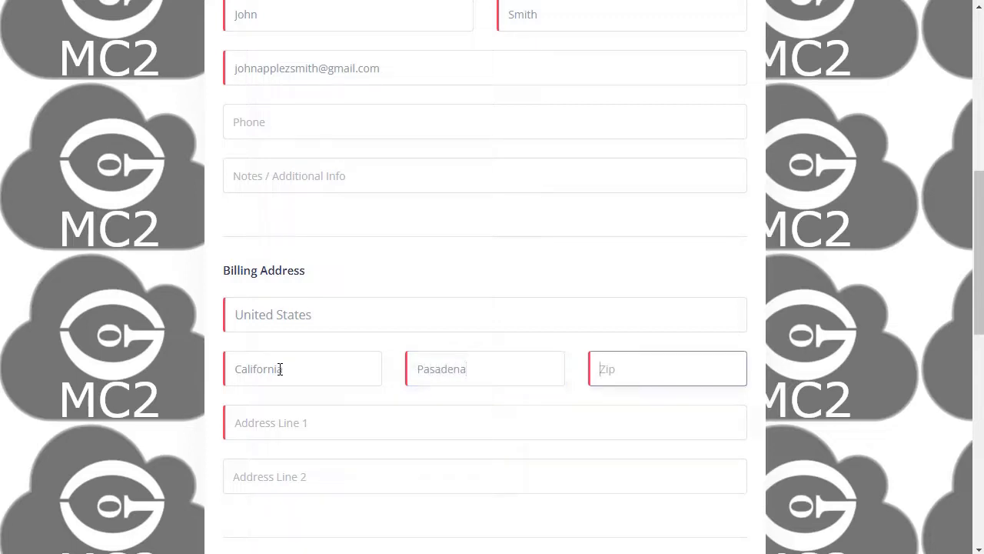
text(91101)
key(Tab)
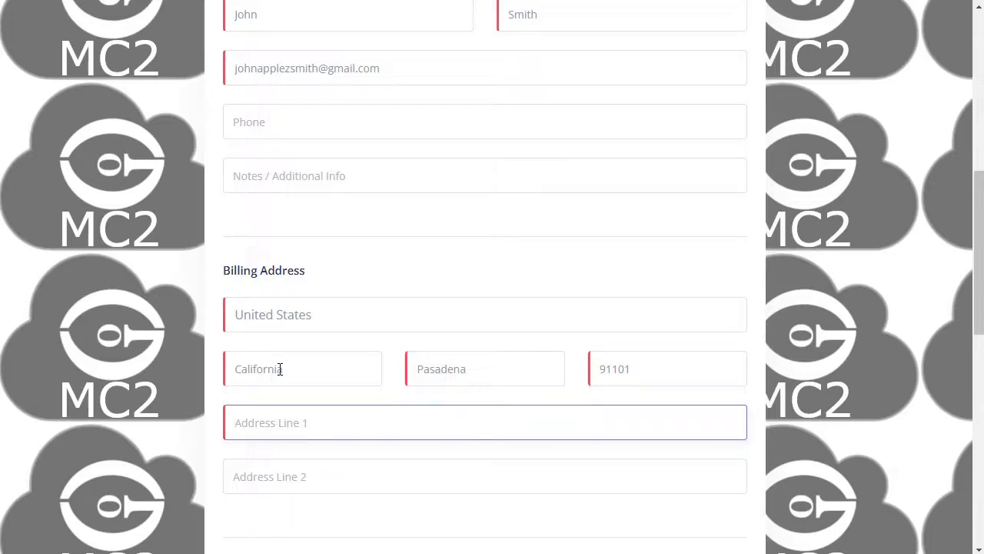
scroll(419, 341, down, 1)
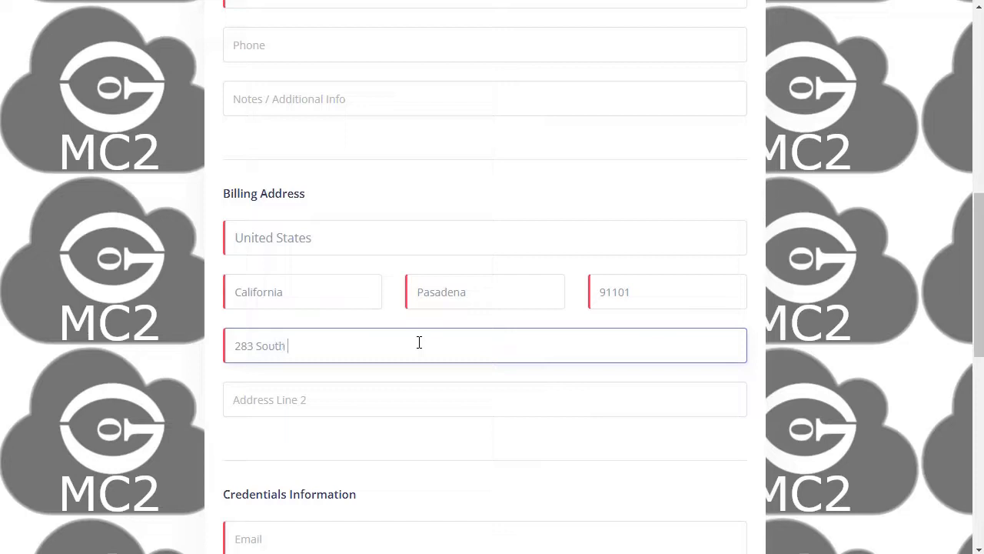
scroll(417, 342, down, 3)
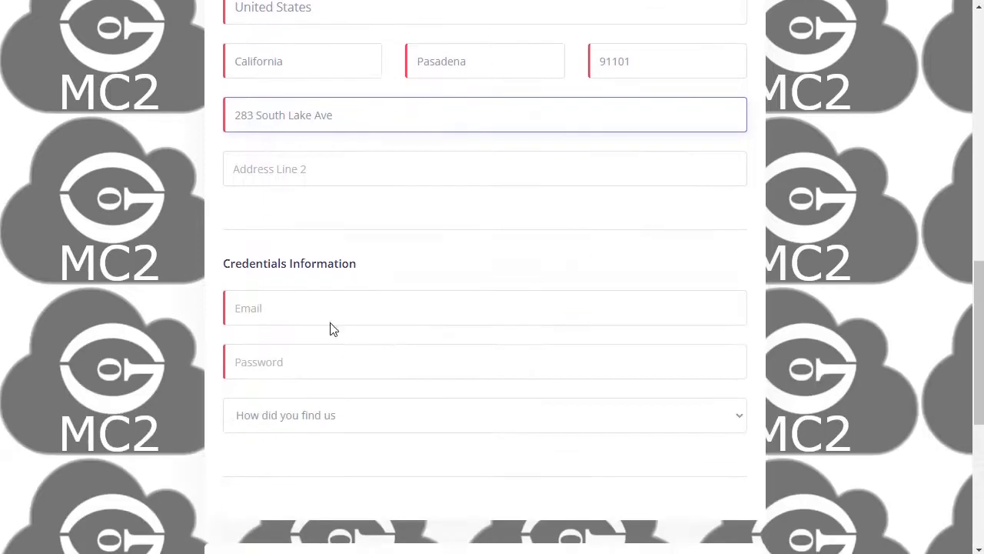
Step: Fill in the login e-mail and the account password in Credentials Information
click(330, 316)
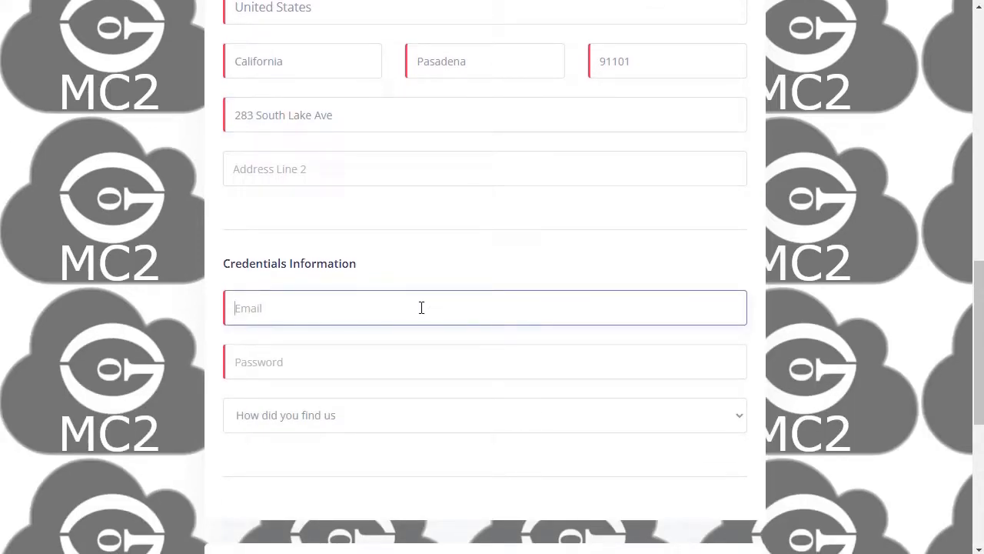
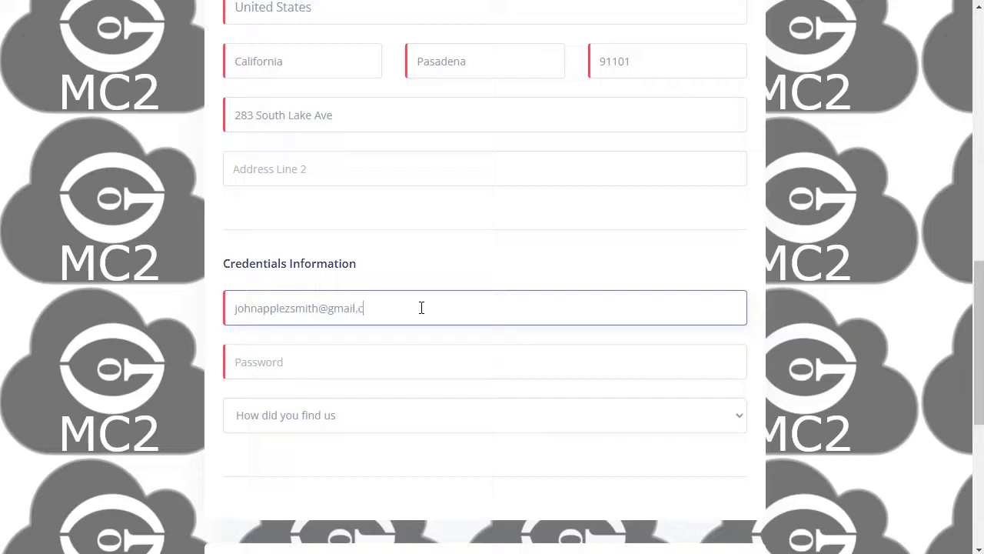
key(Tab)
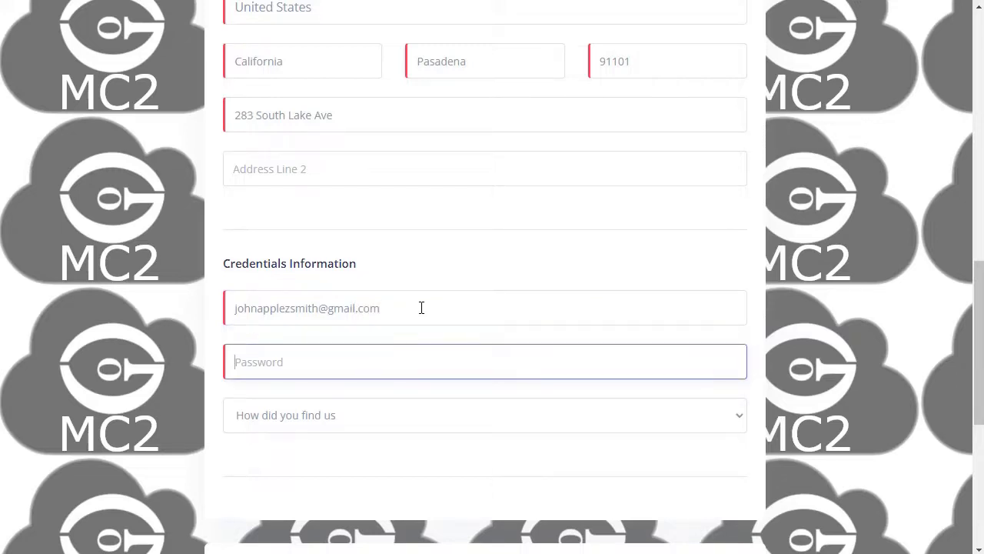
text(Password123)
Step: Answer 'How did you find us' with Other
scroll(395, 305, down, 2)
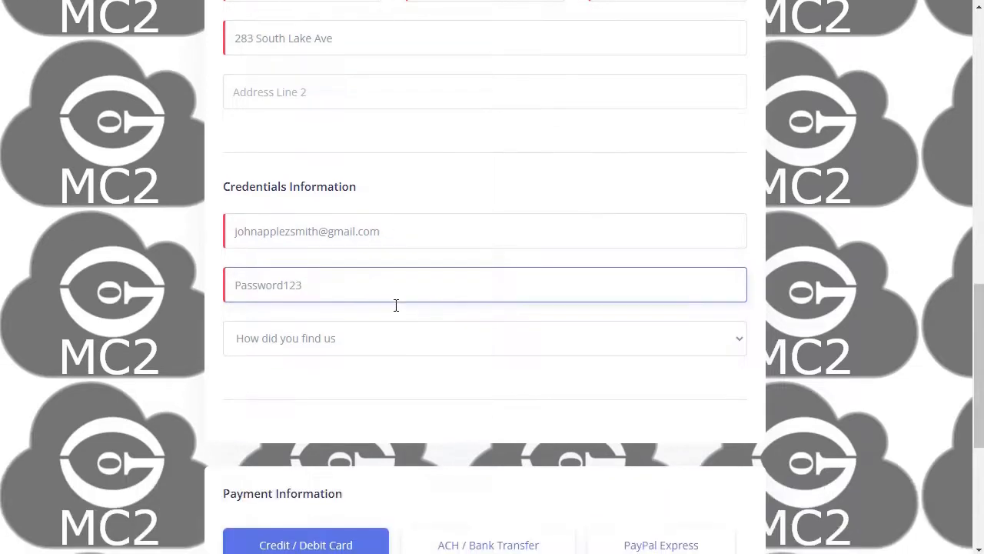
click(361, 263)
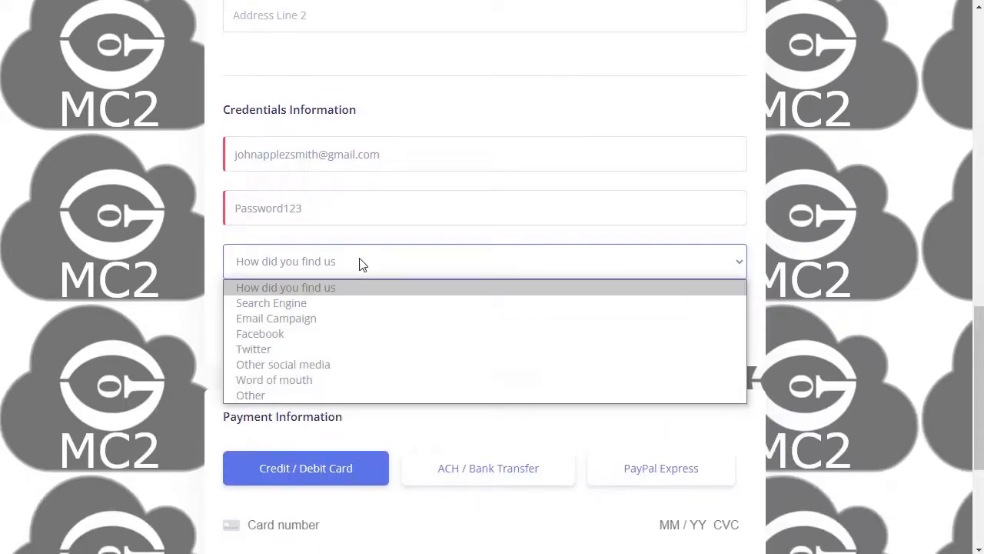
click(308, 395)
Step: Try the bank transfer and PayPal Express payment options, then return to credit/debit card
scroll(344, 331, down, 3)
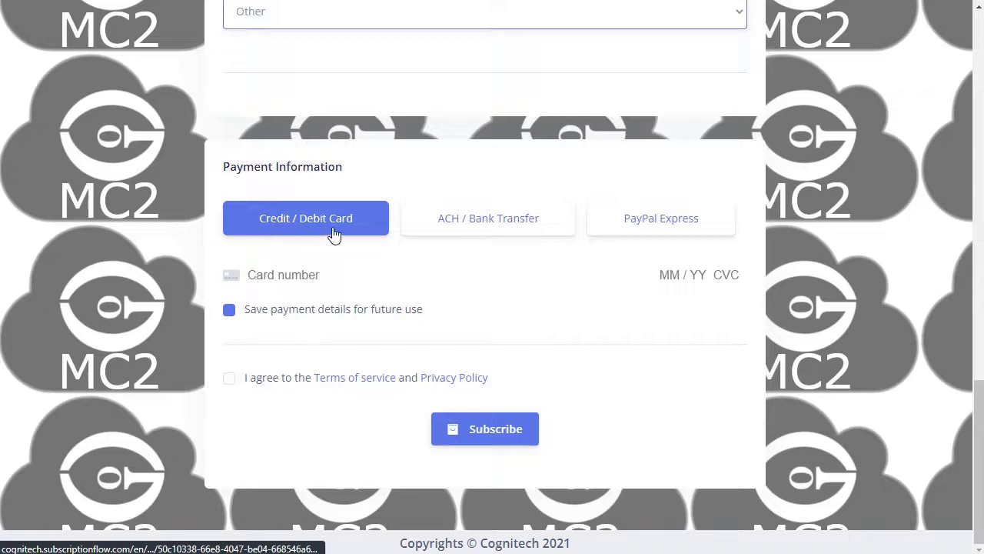
click(476, 229)
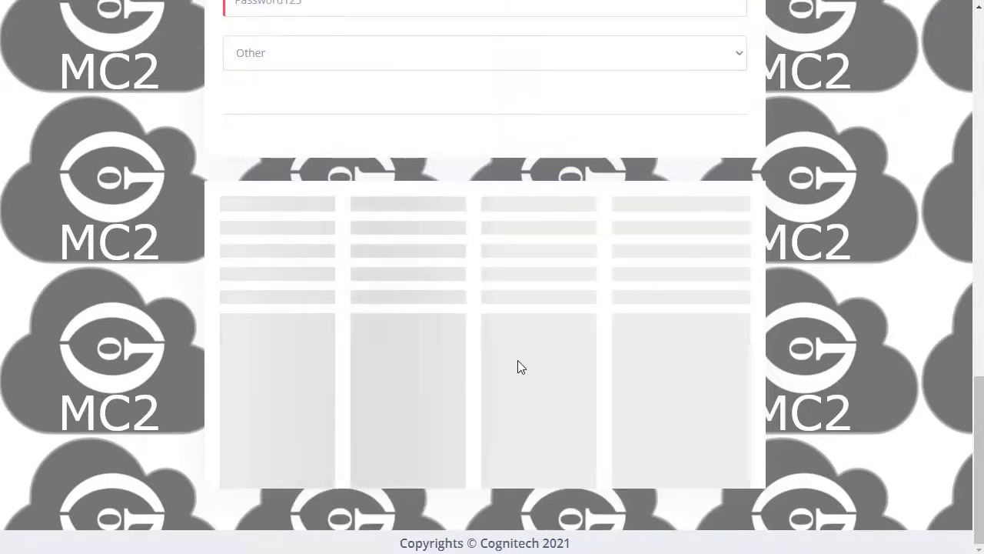
scroll(409, 249, down, 1)
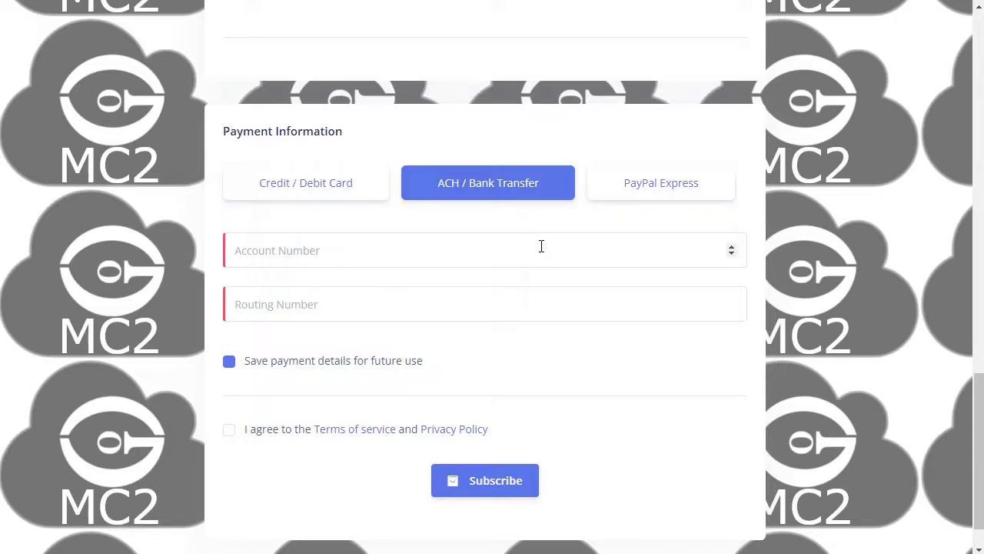
click(652, 188)
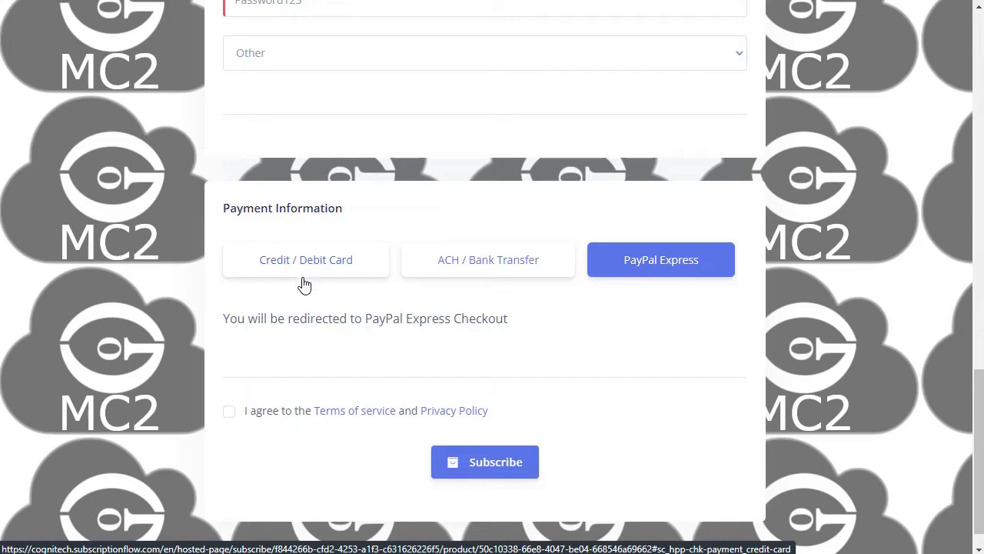
click(279, 263)
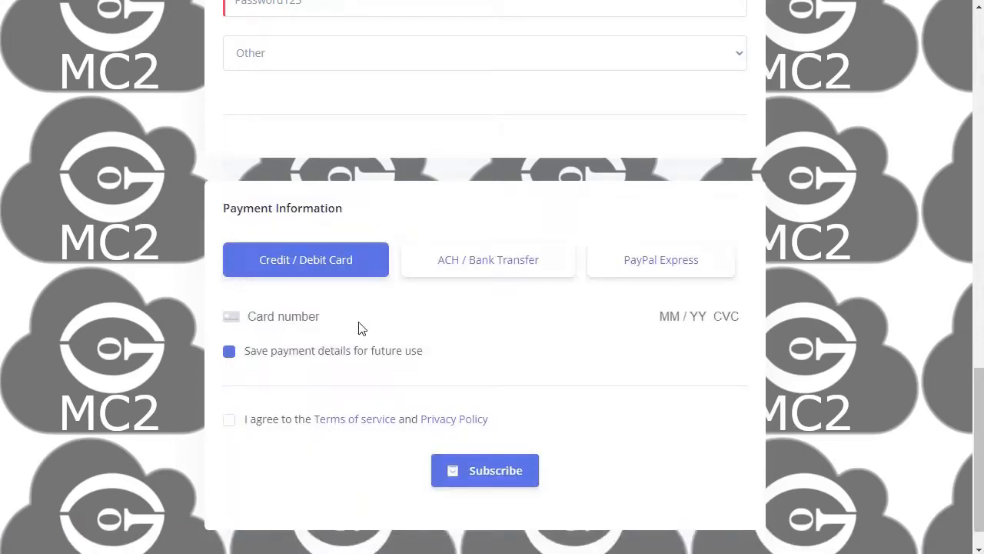
Step: Autofill the saved card's details and accept the Terms of service and Privacy Policy
click(305, 317)
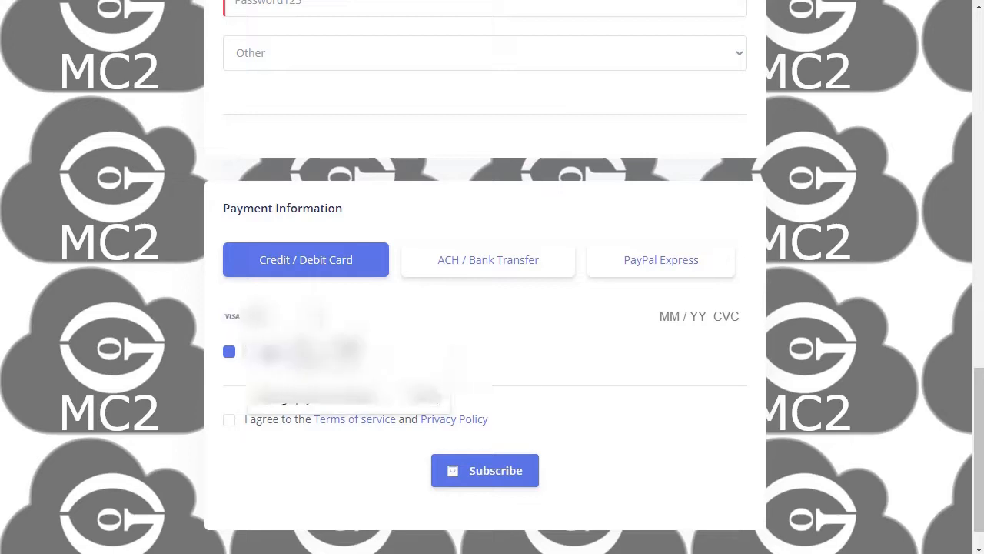
click(315, 353)
text(42)
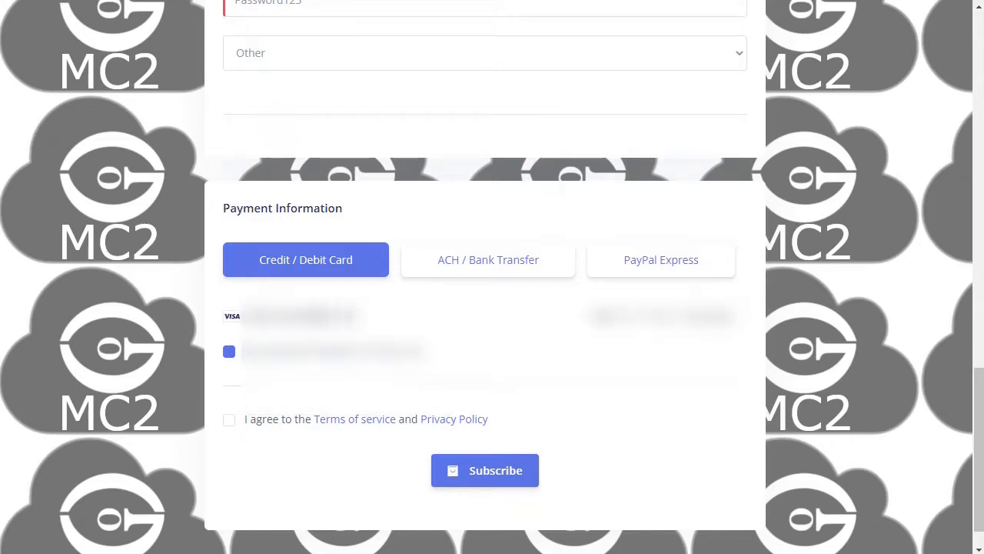
text(24242)
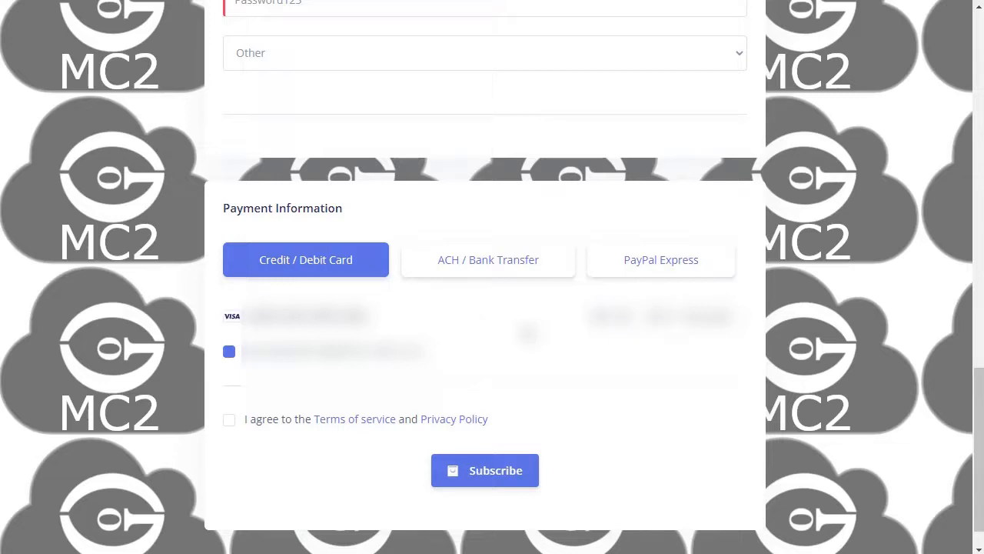
text(4242)
click(230, 425)
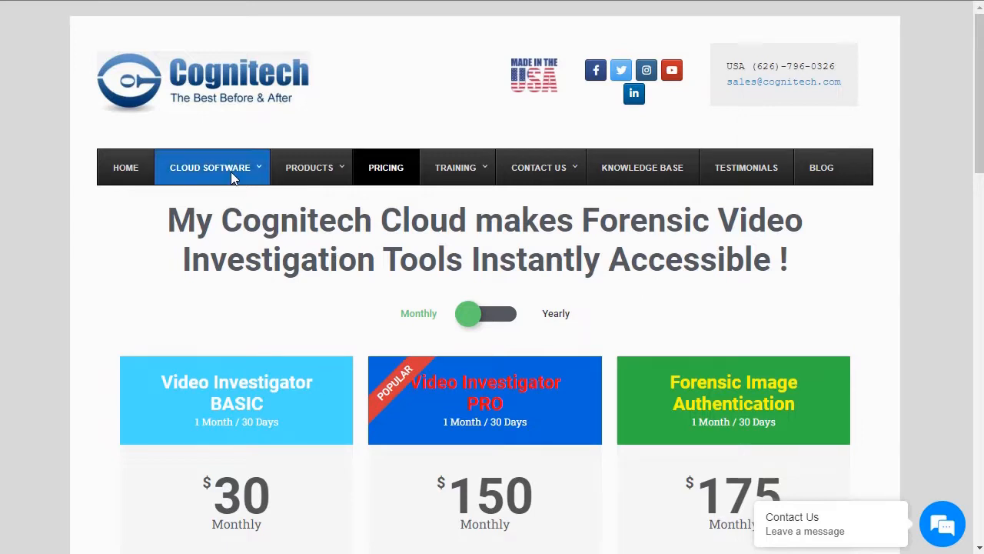
Step: Go through CLOUD SOFTWARE's Cloud Overview page to the Web Login instructions
mouse_move(230, 175)
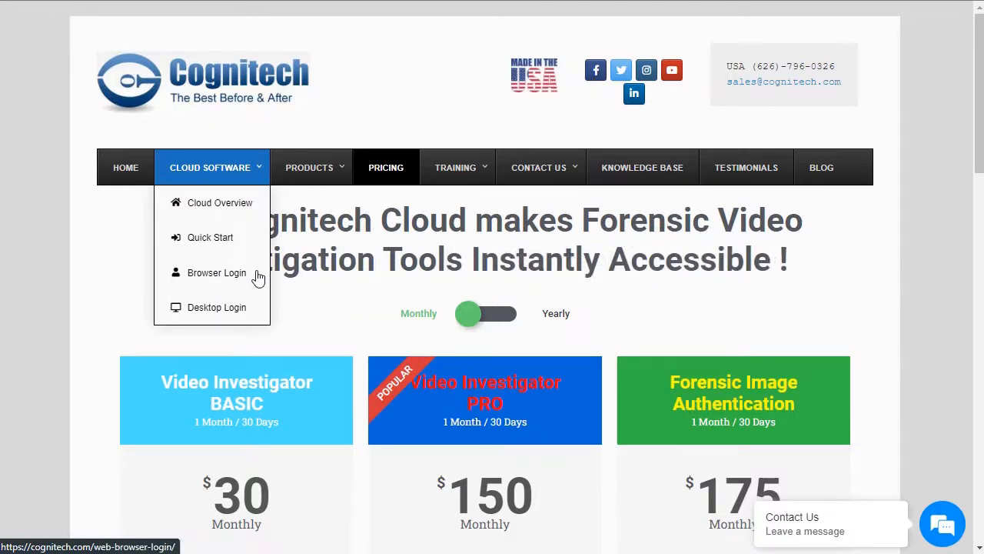
click(235, 209)
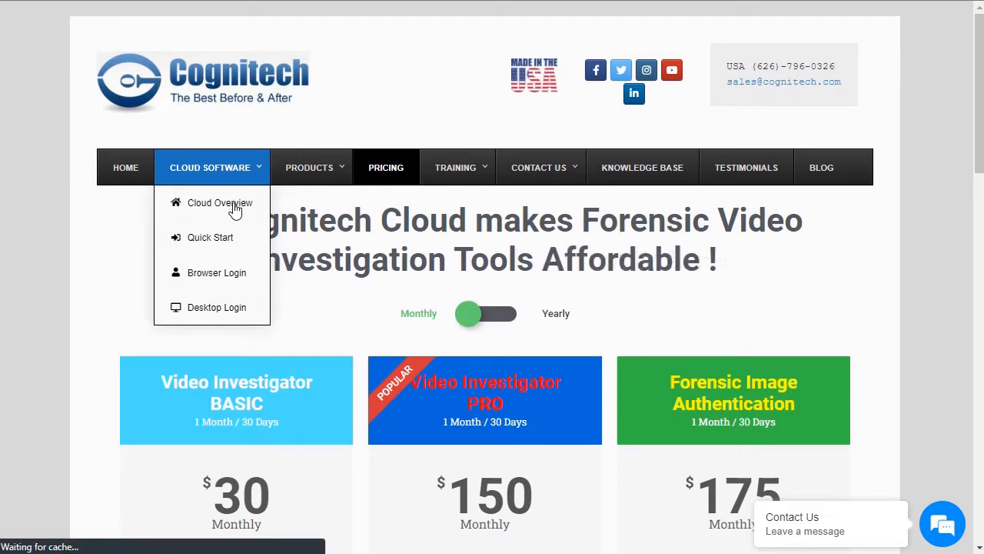
scroll(534, 296, down, 1)
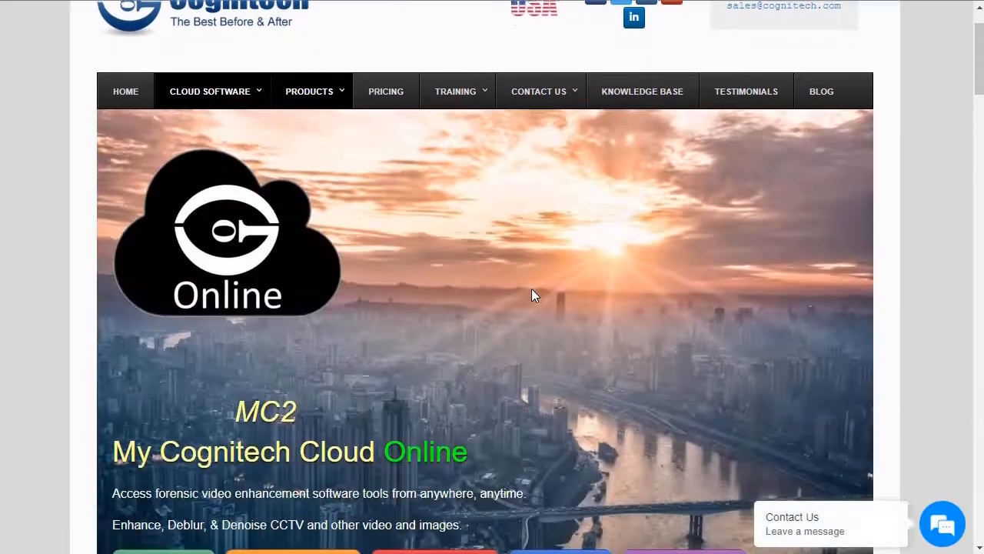
scroll(535, 296, down, 2)
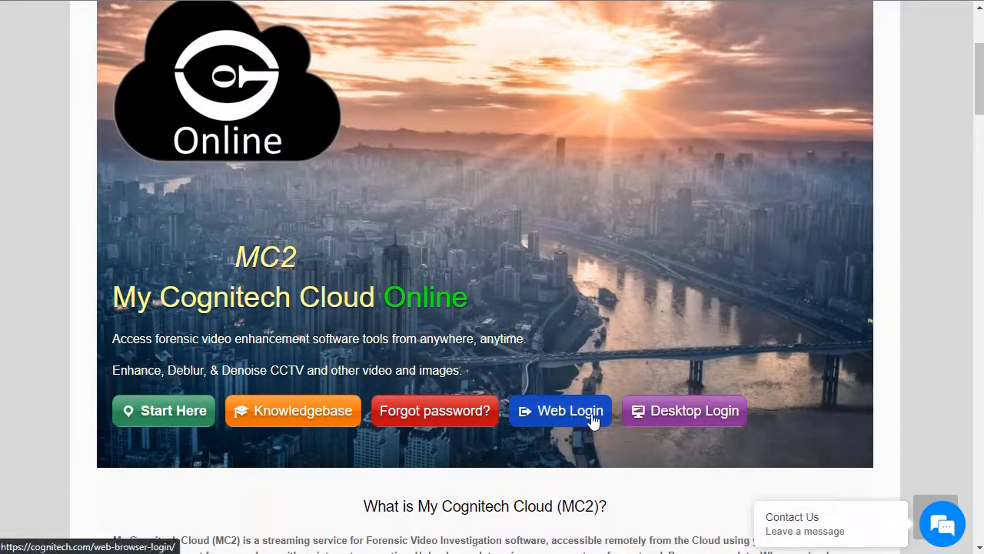
scroll(684, 419, up, 1)
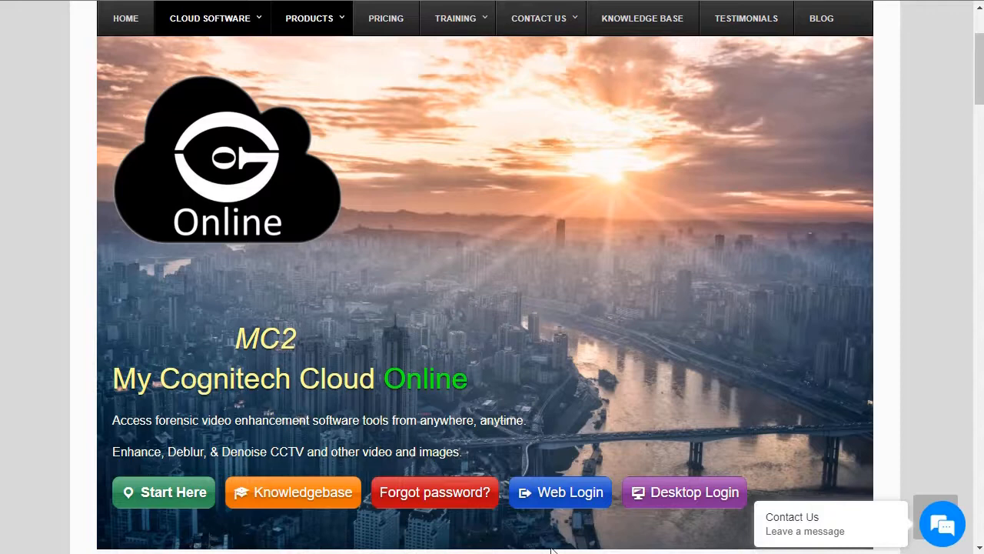
click(571, 507)
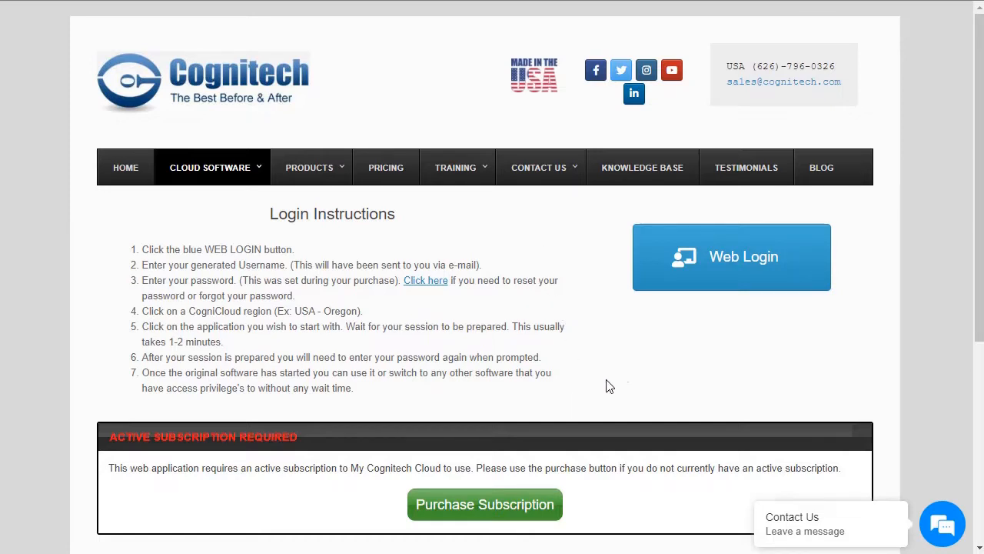
Step: Start Web Login to My Cognitech Cloud, enter the username, then type the account password
click(744, 267)
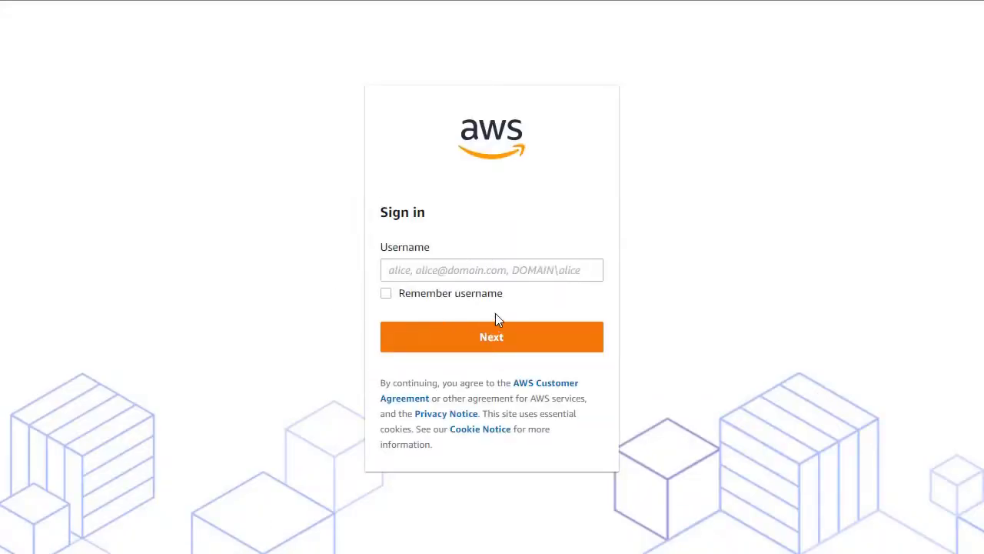
click(507, 273)
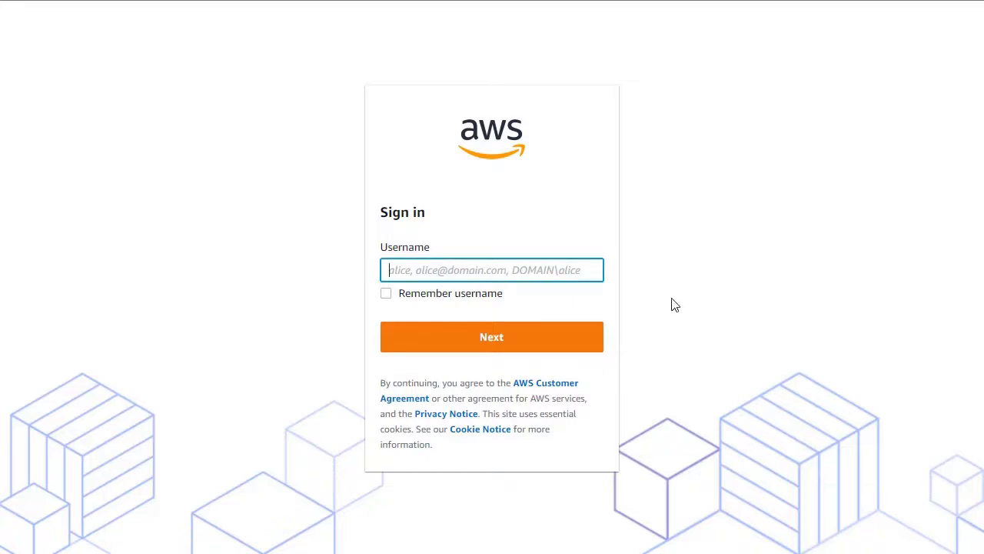
text(admin)
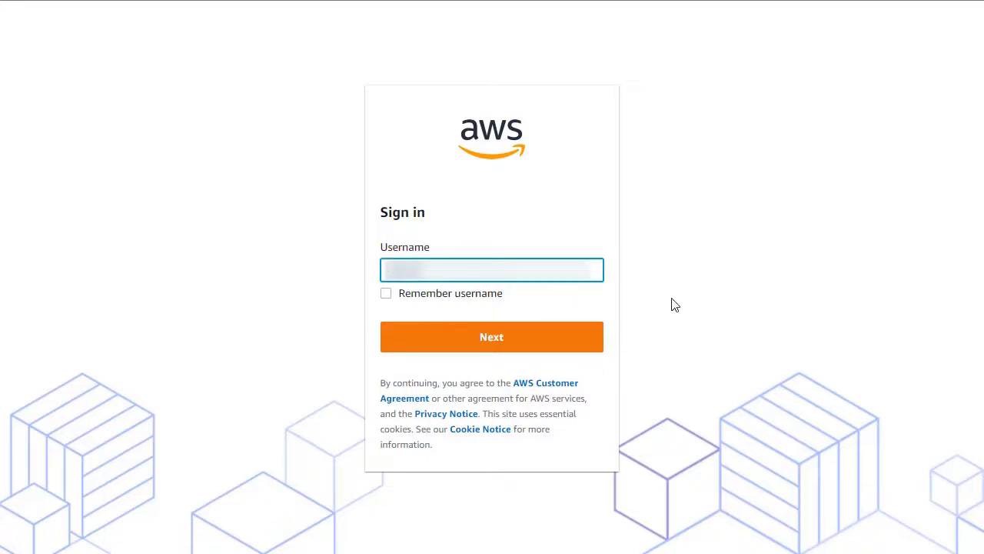
click(514, 346)
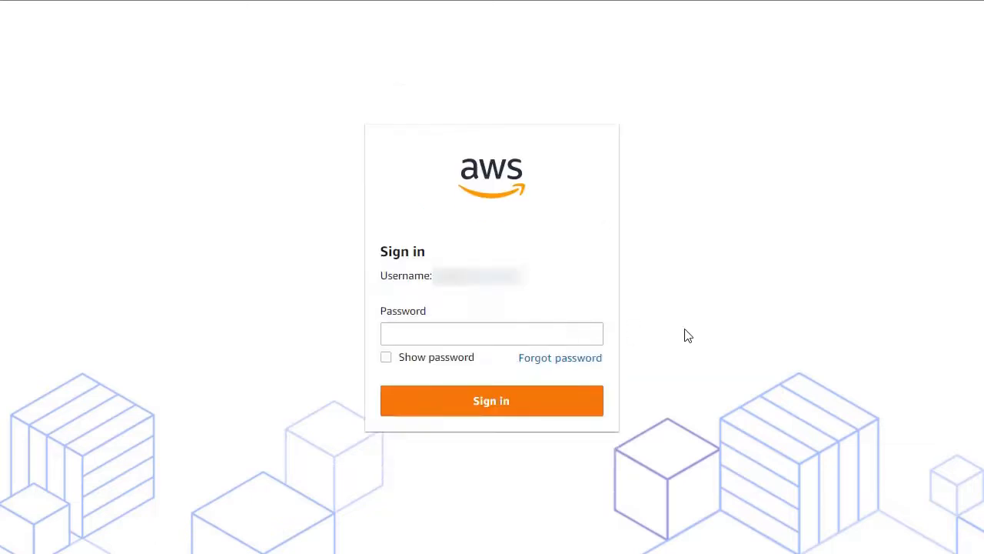
click(498, 333)
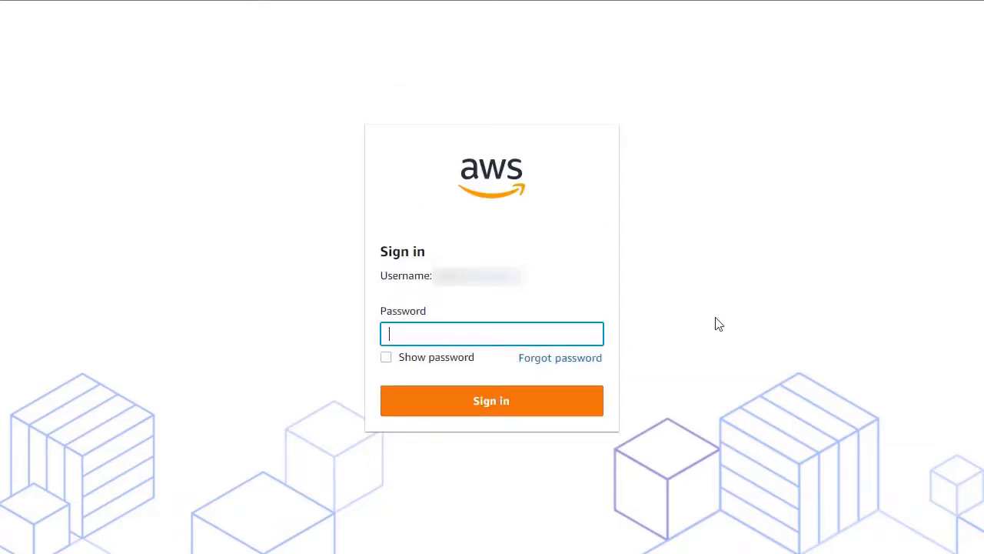
text(*********)
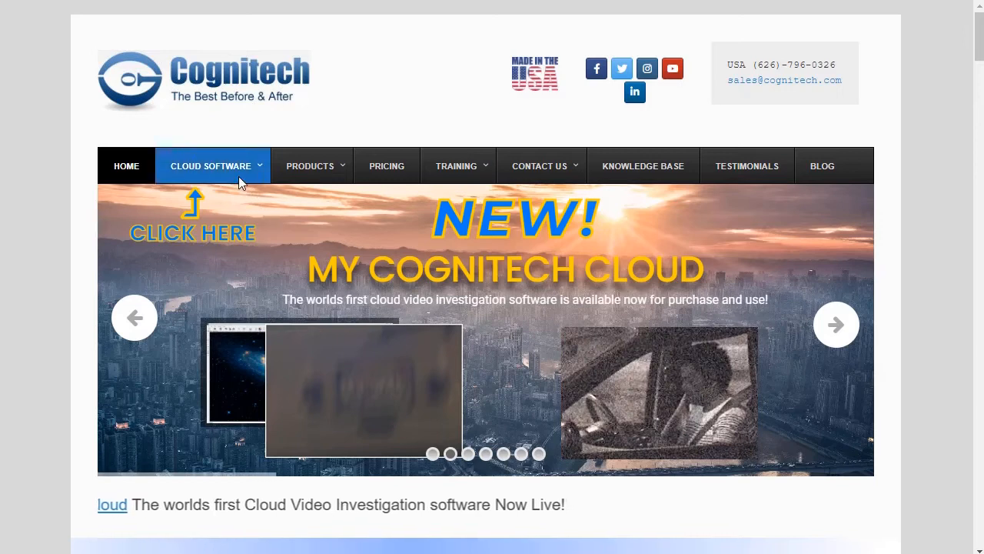
Step: Return to the Cloud Overview page and scroll down through it
mouse_move(240, 178)
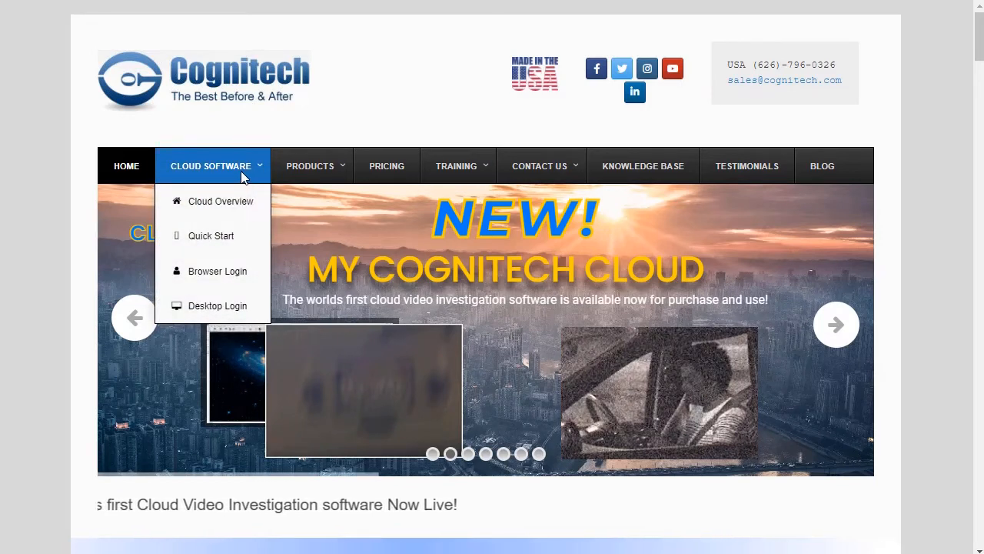
click(194, 211)
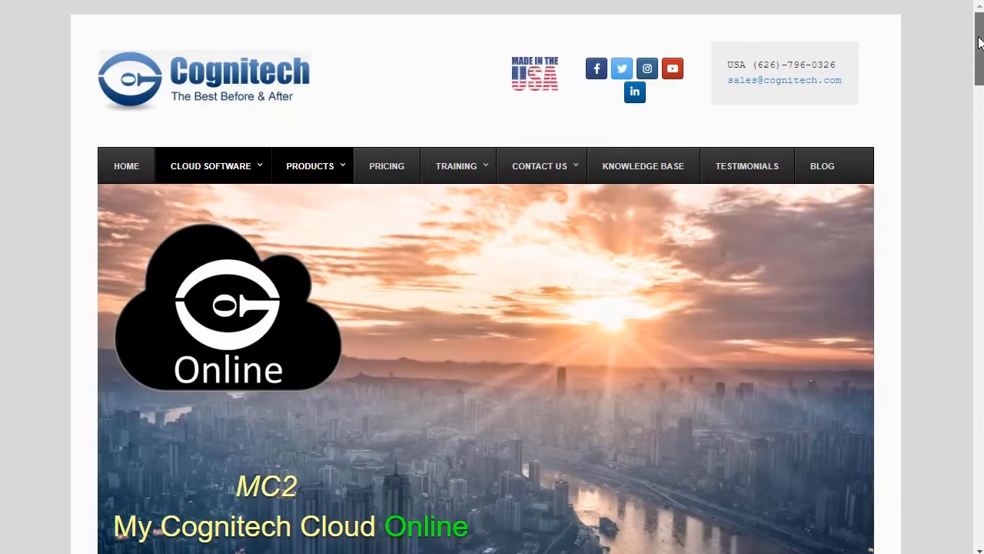
drag(980, 41, 979, 66)
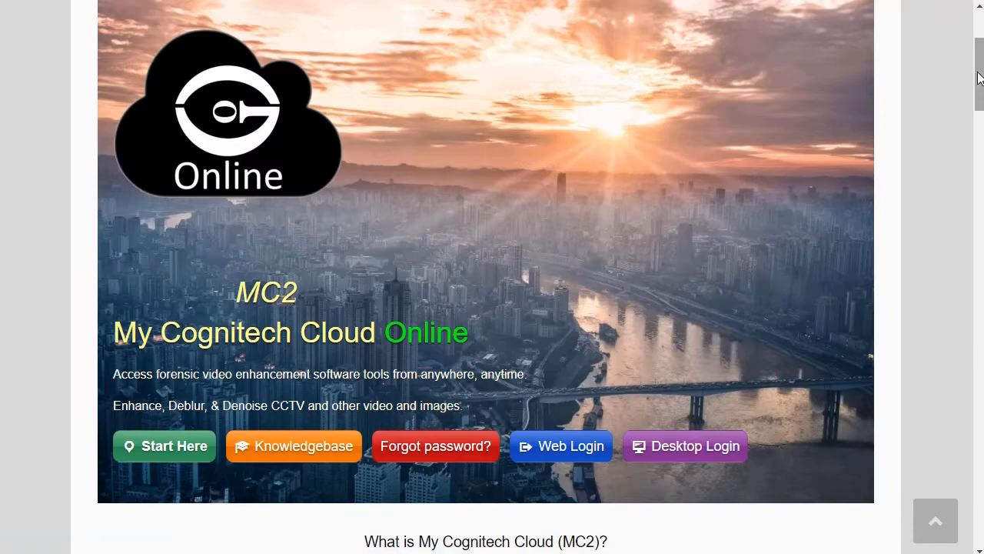
drag(980, 79, 912, 461)
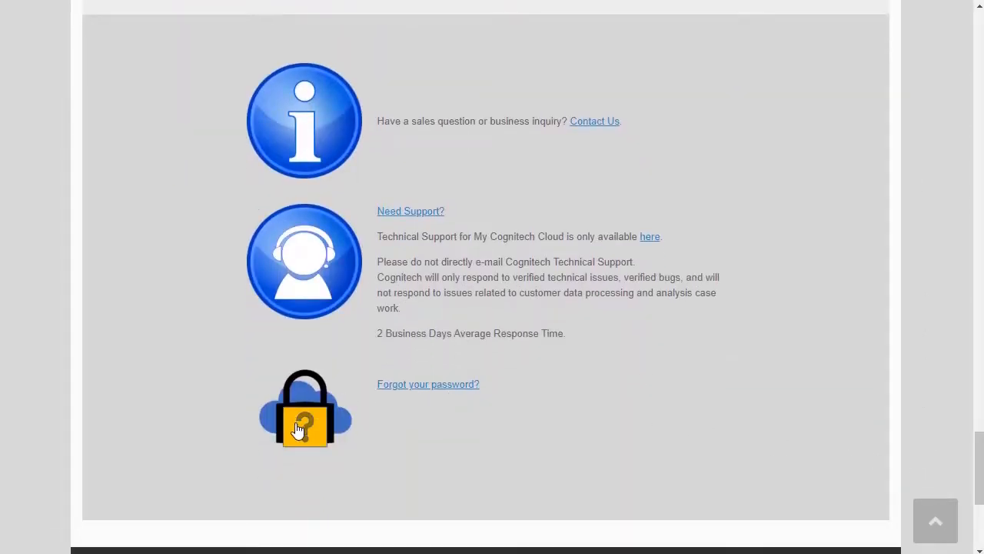
Step: Open password recovery and switch to the Password Reset change-password form
click(449, 392)
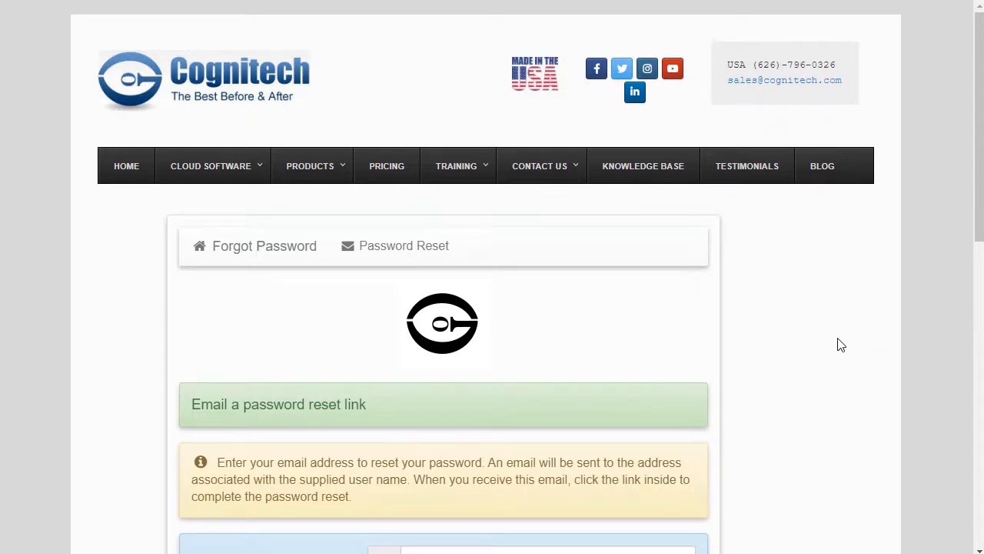
scroll(840, 344, down, 2)
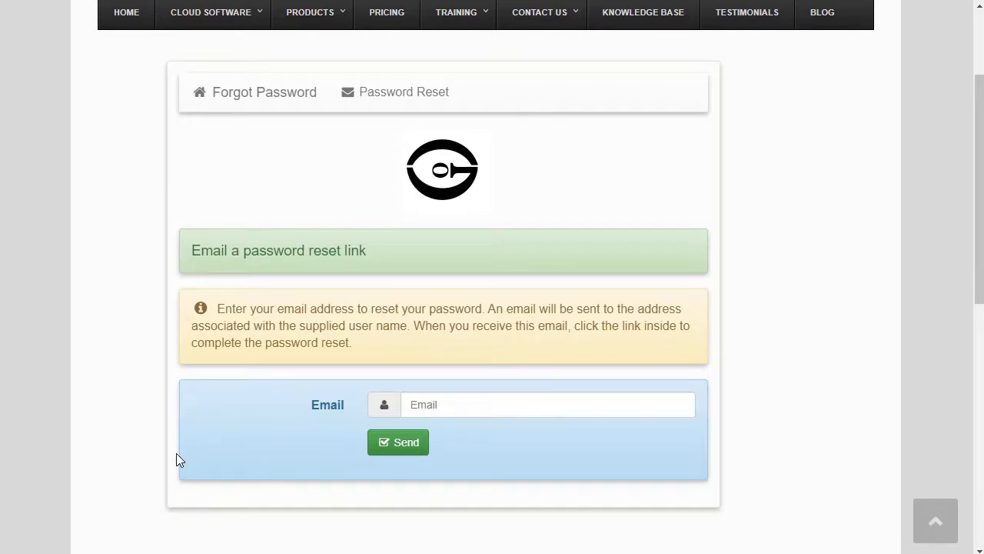
click(398, 99)
scroll(732, 297, down, 1)
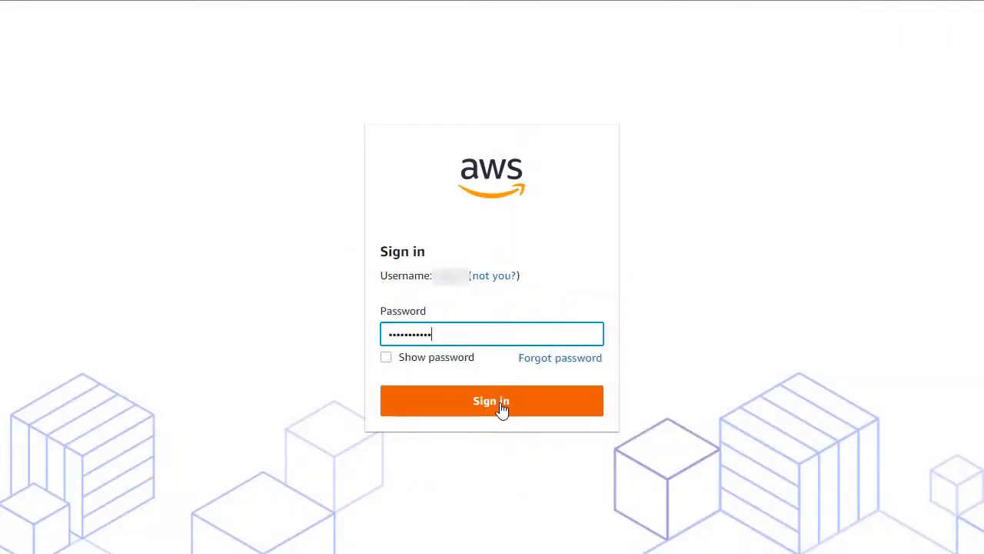
Step: Submit the entered password to sign in to the AWS Single Sign-On portal
click(501, 404)
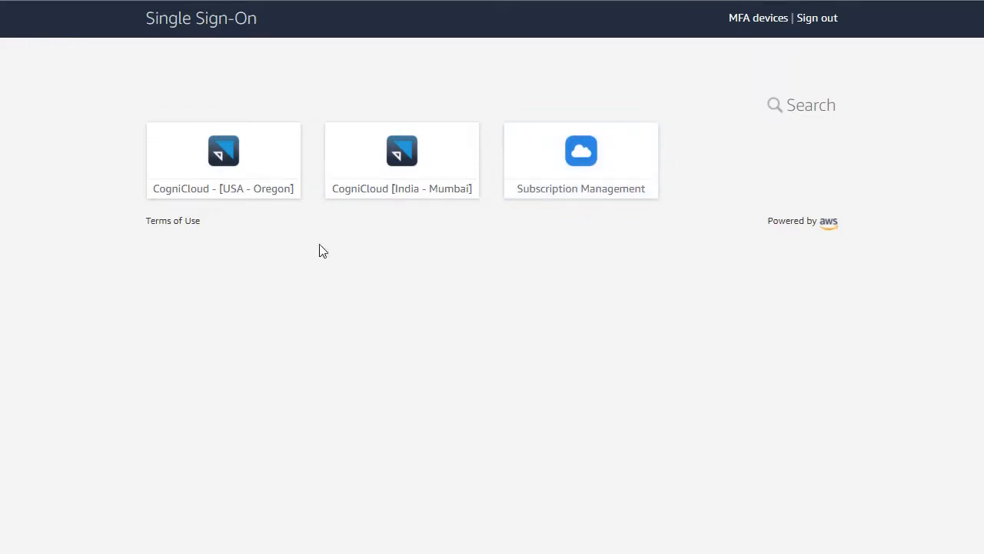
Step: Launch Video Investigator from the CogniCloud - USA - Oregon app catalog in AppStream
click(255, 155)
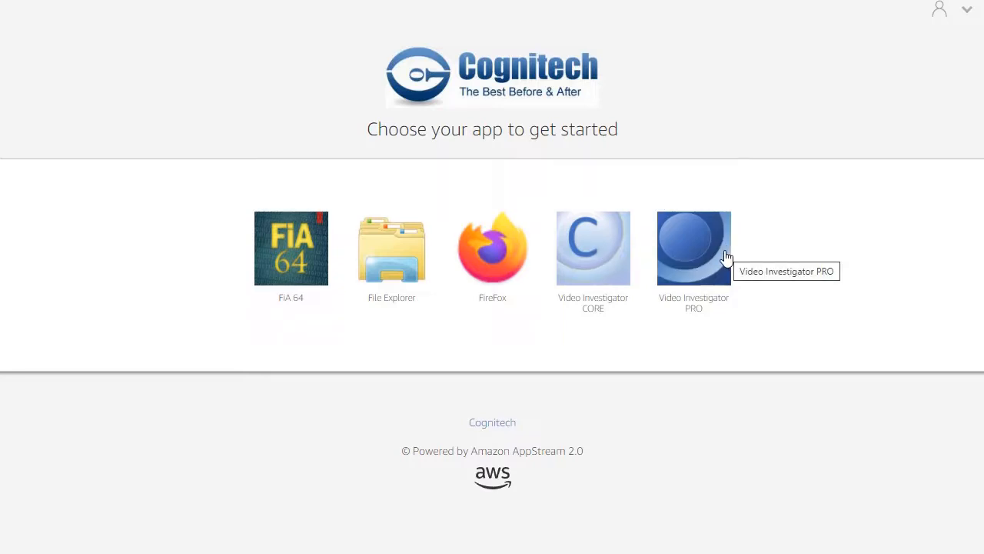
click(592, 262)
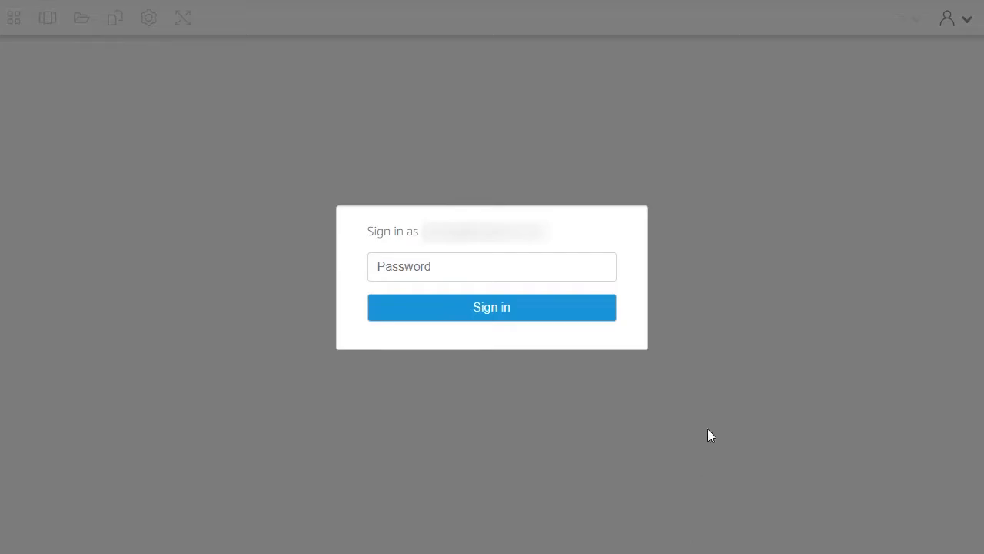
Step: Sign in to the session with the account password and bring up the Open file dialog
click(456, 261)
text(••)
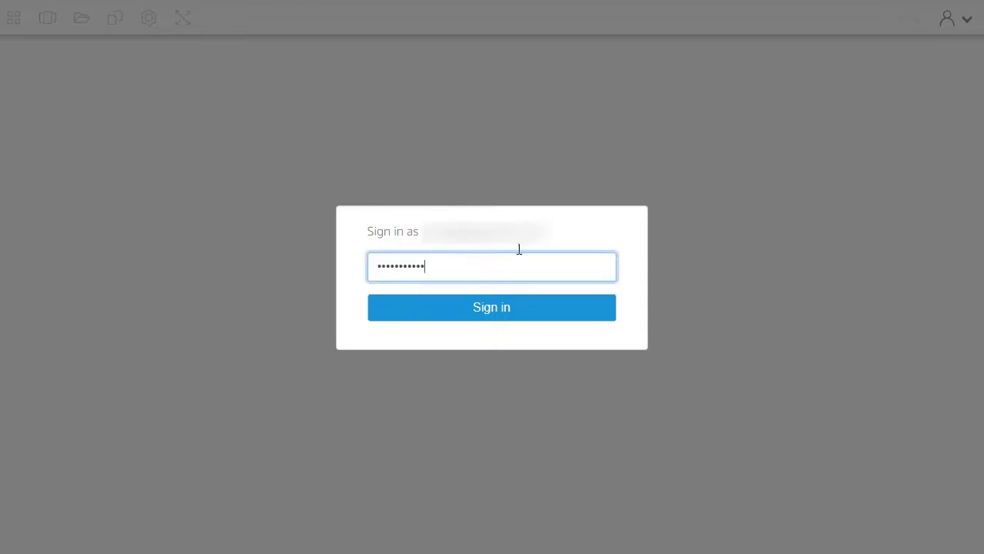
click(497, 311)
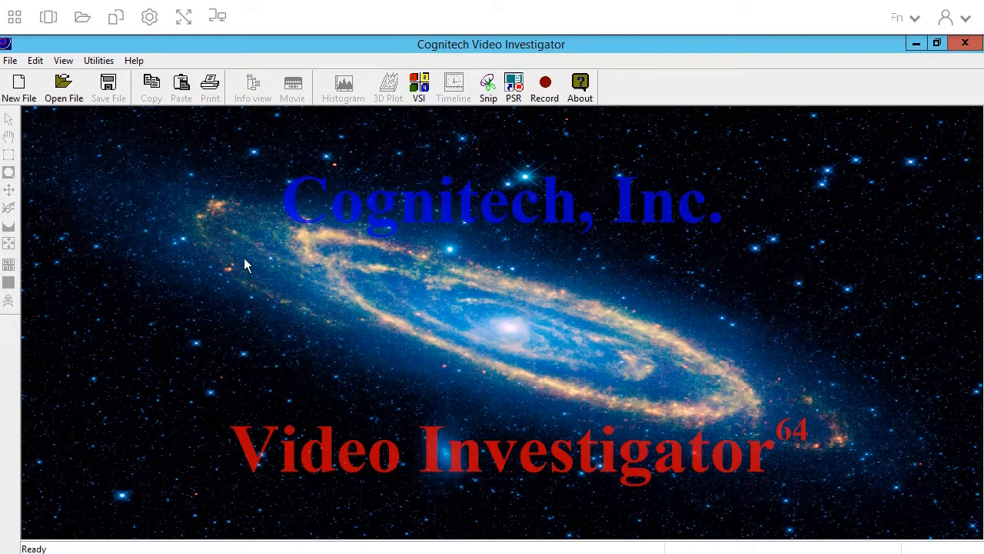
click(66, 90)
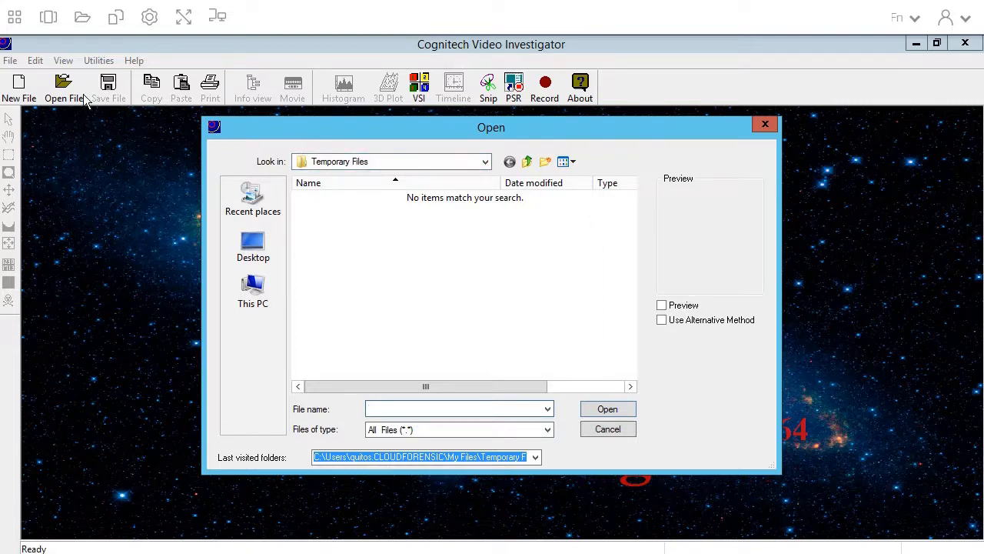
Step: Upload the local D-Blur image into My Files > Temporary Files
click(82, 18)
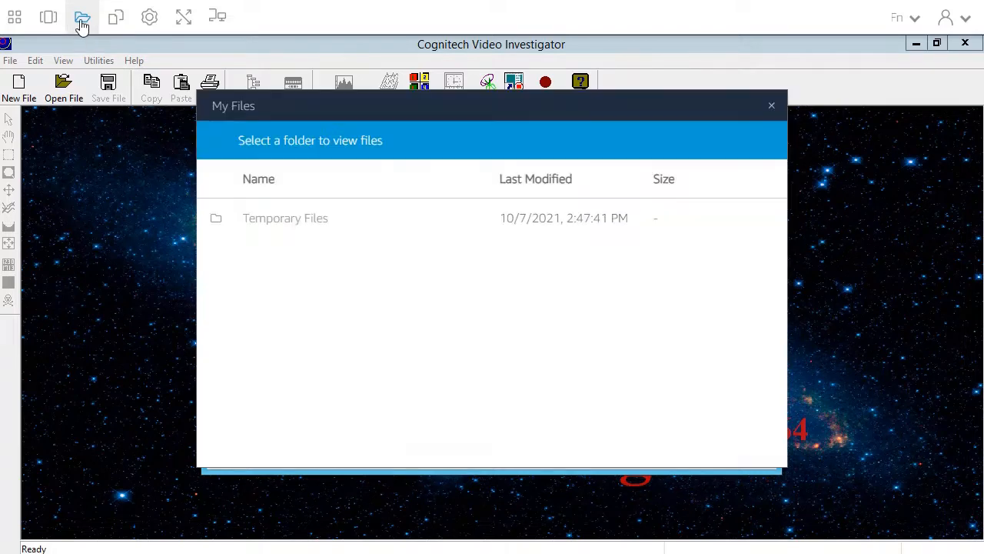
click(282, 223)
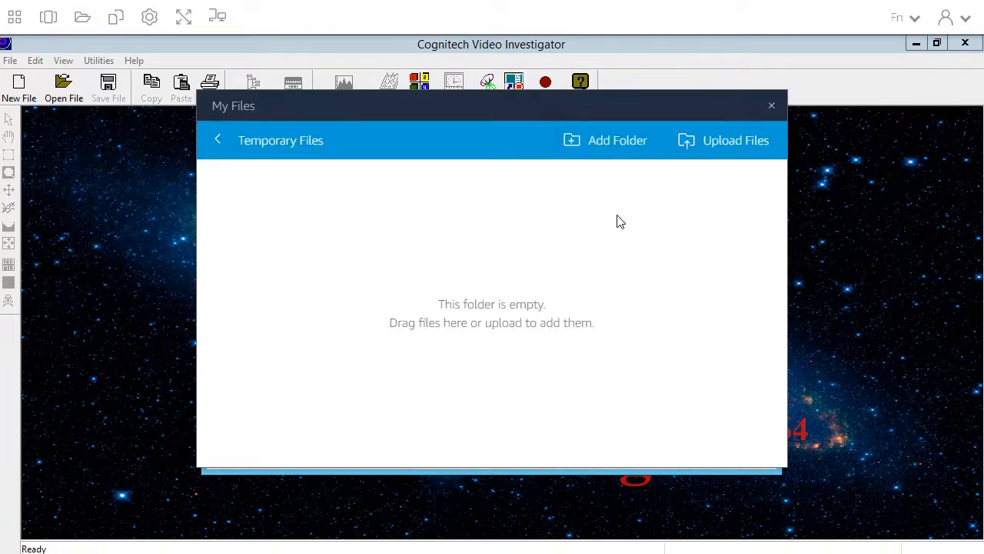
click(723, 146)
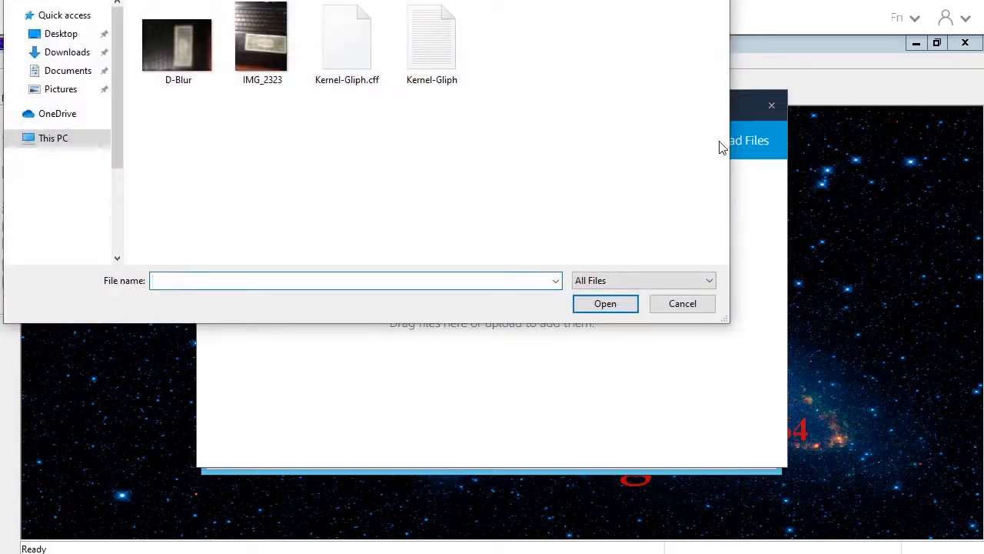
click(173, 64)
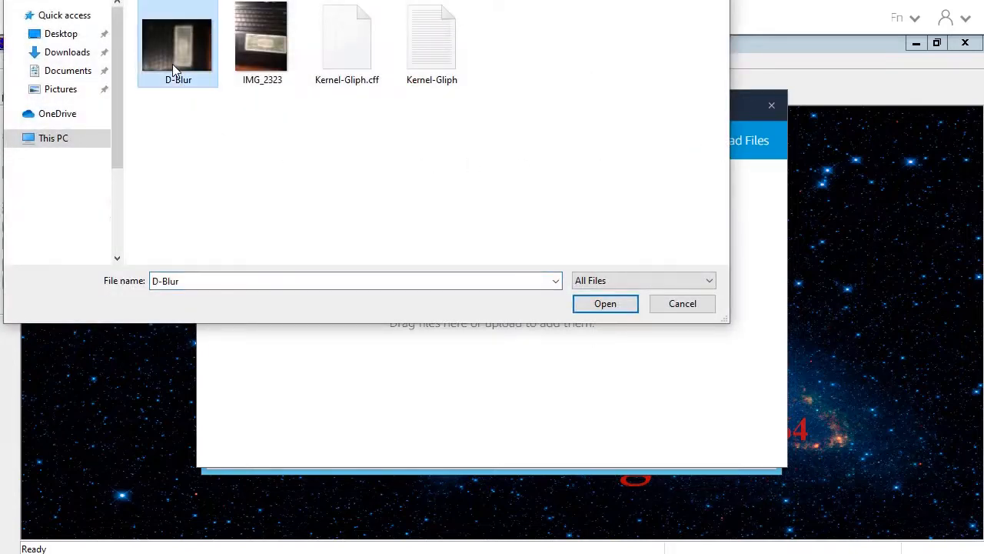
click(604, 304)
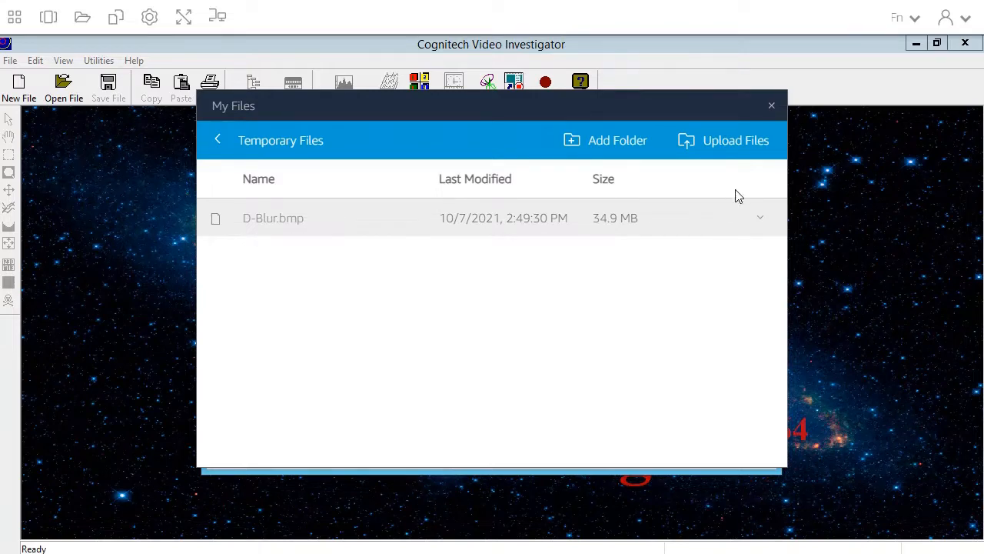
click(772, 107)
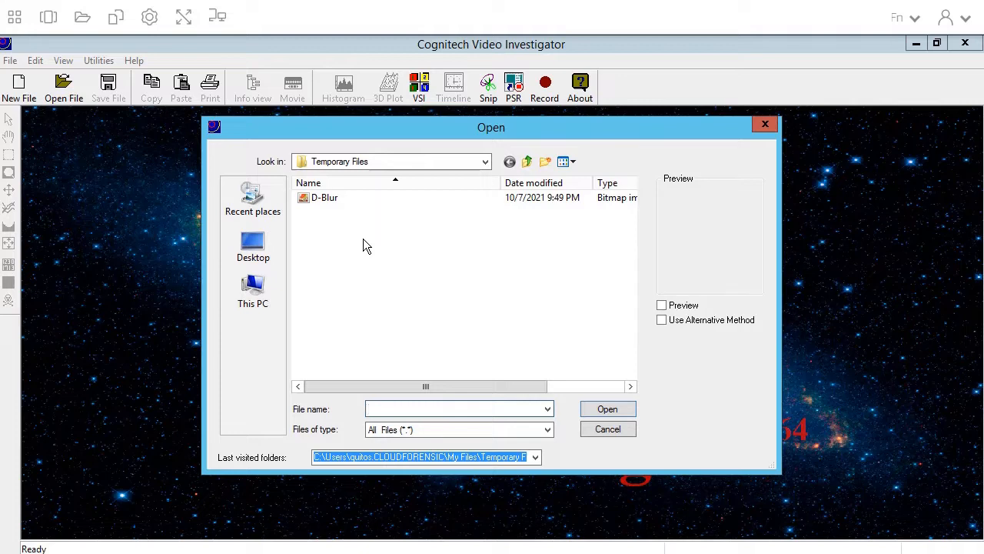
Step: Open D-Blur.bmp from Temporary Files with Preview enabled
click(346, 201)
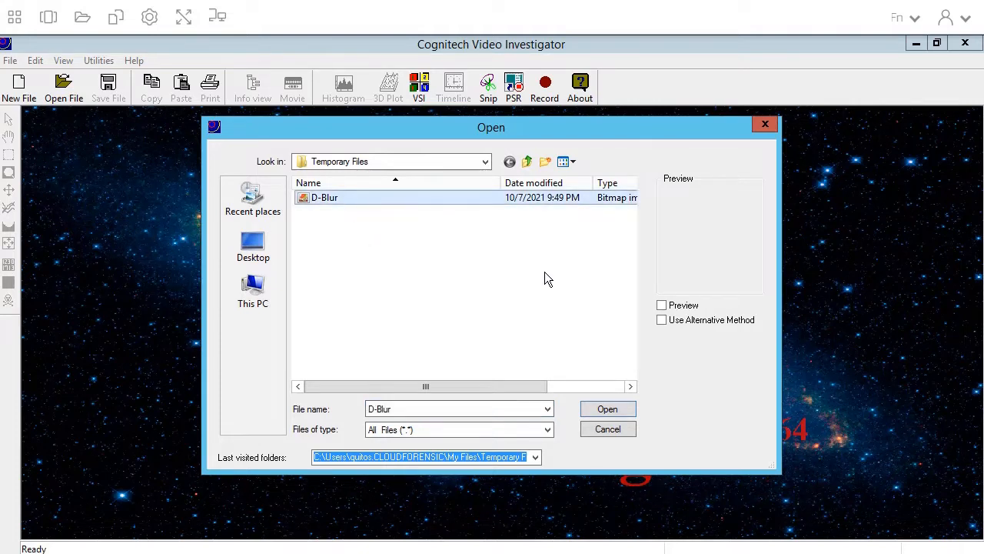
click(665, 307)
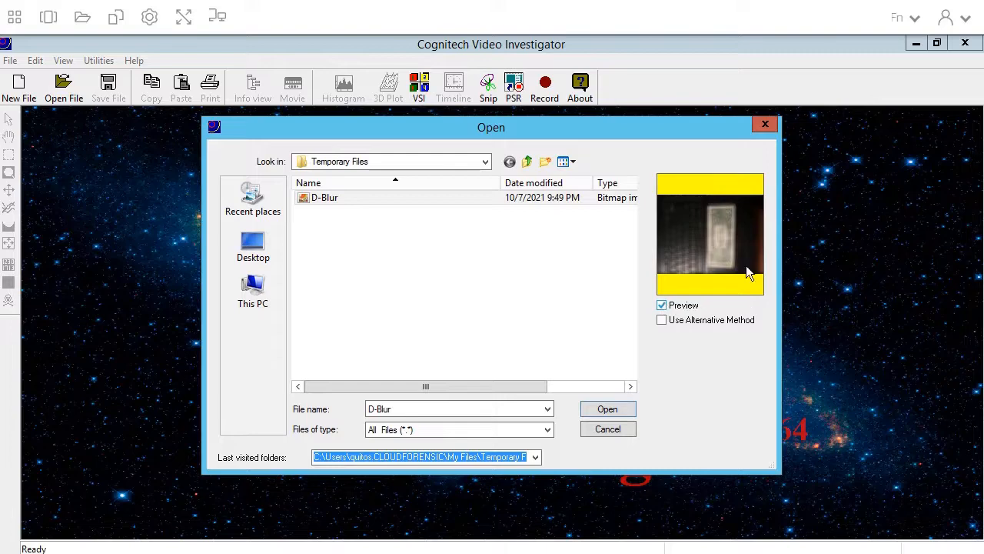
click(616, 408)
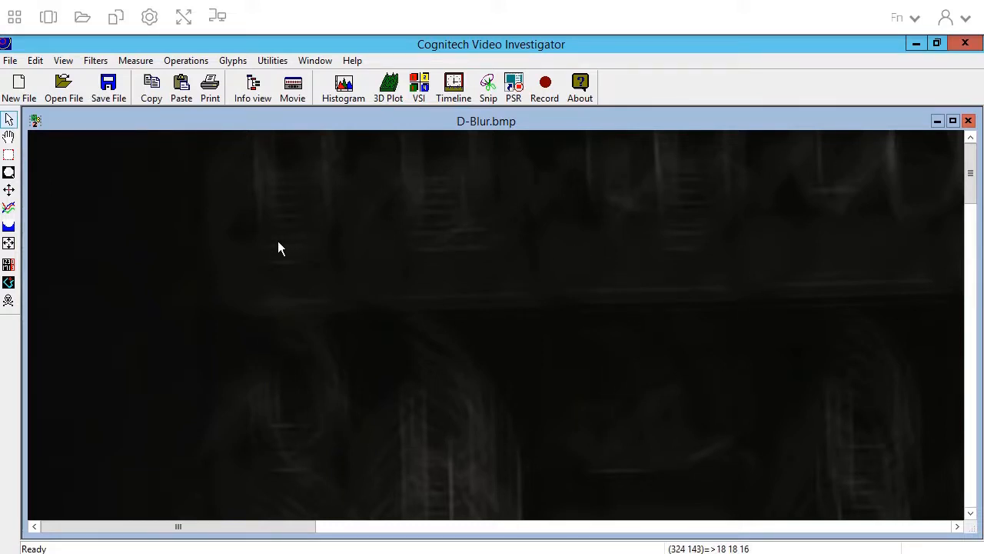
Step: Zoom D-Blur.bmp out five steps to 17%, then return to the pointer tool
click(9, 172)
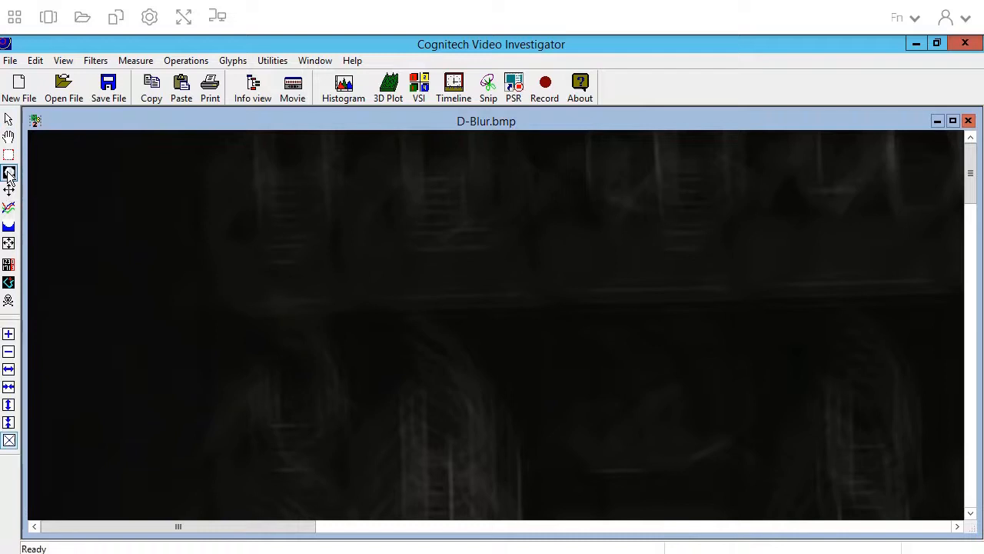
click(9, 351)
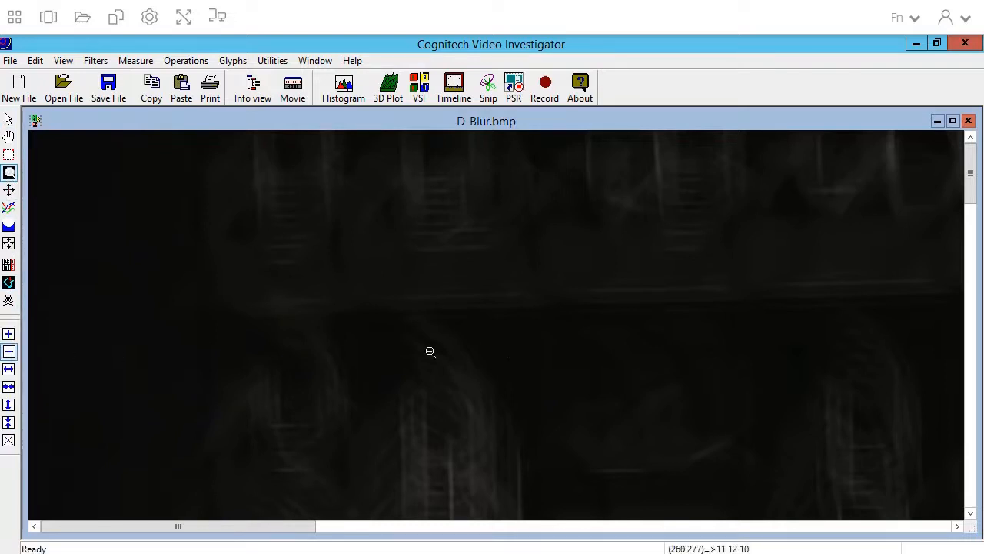
click(537, 360)
click(514, 339)
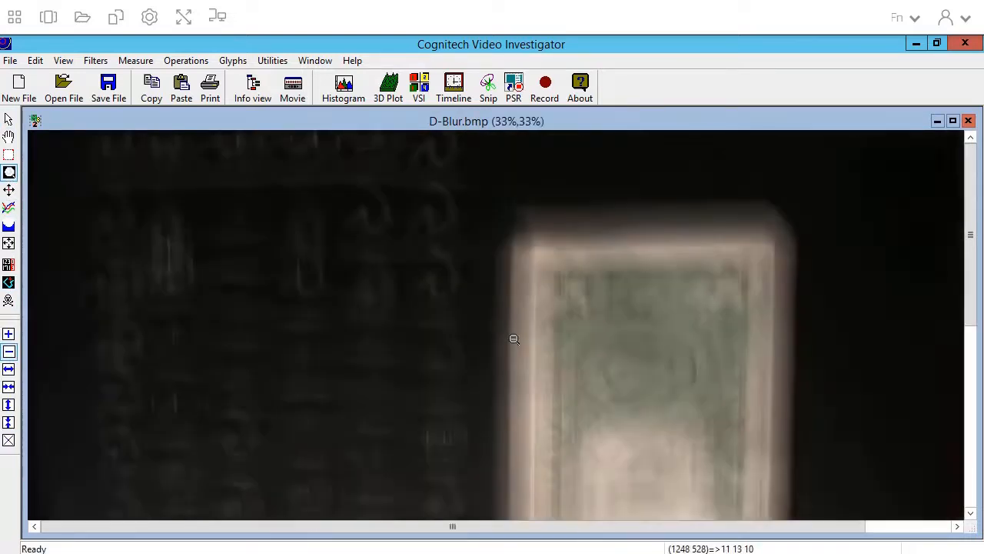
click(492, 334)
click(420, 332)
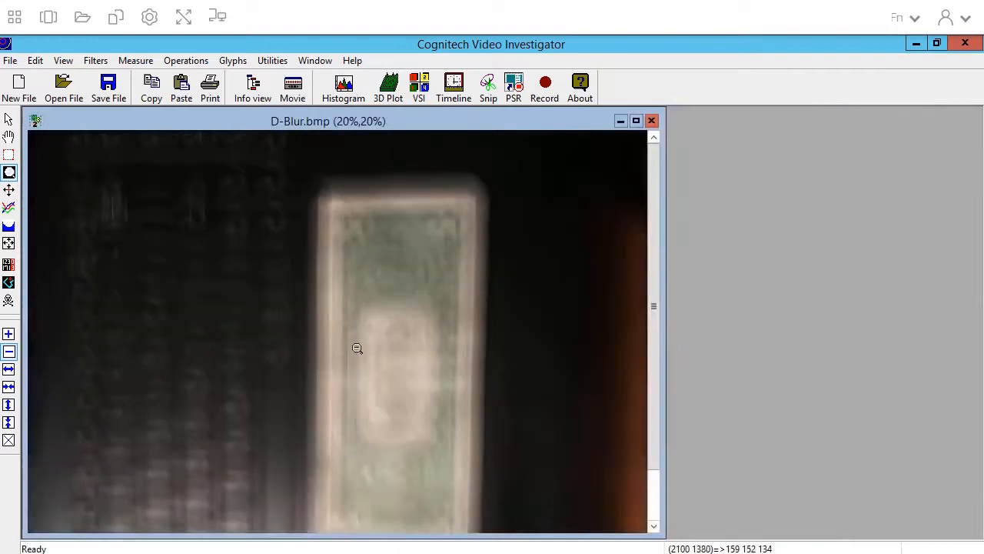
click(359, 348)
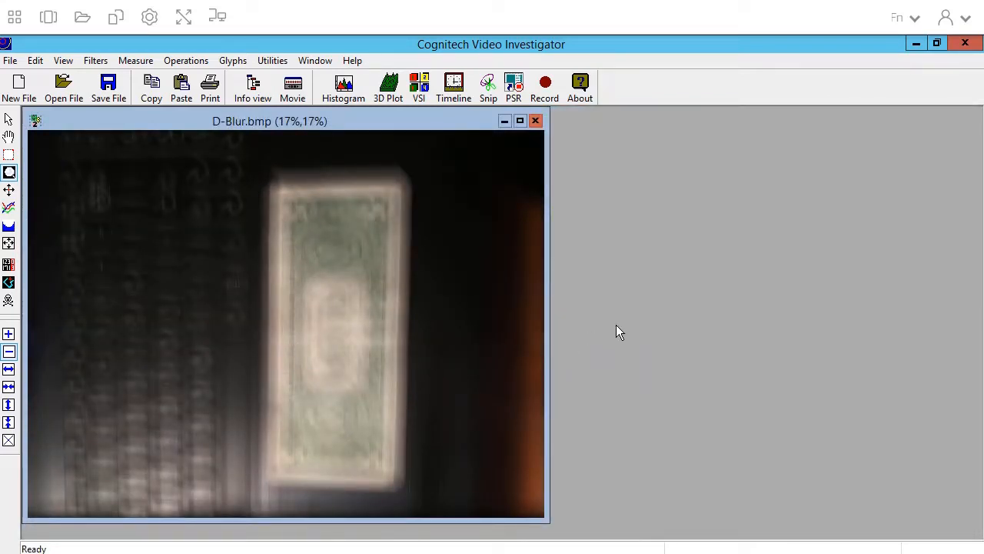
click(10, 120)
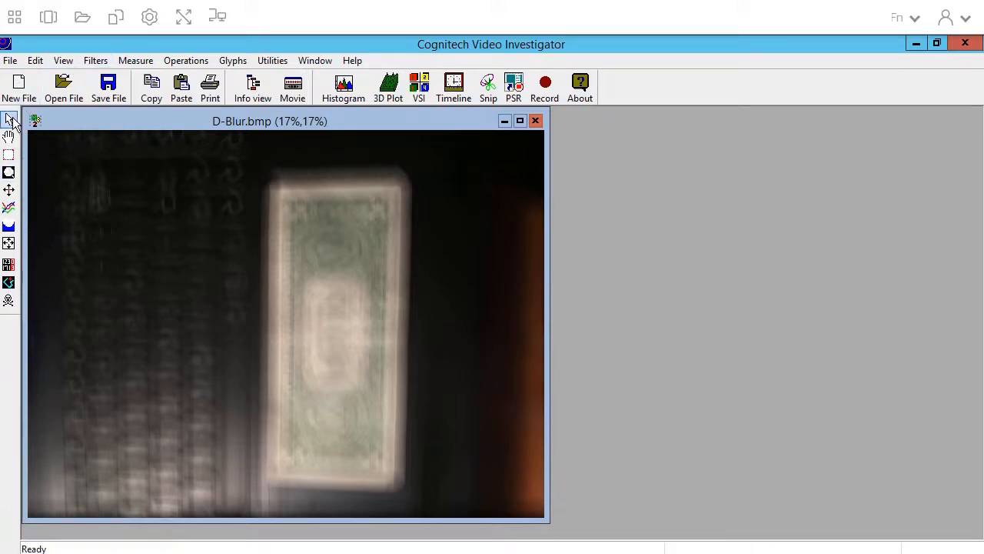
Step: Show the Filters > Deblur submenu with the Wiener Filter entry
click(91, 61)
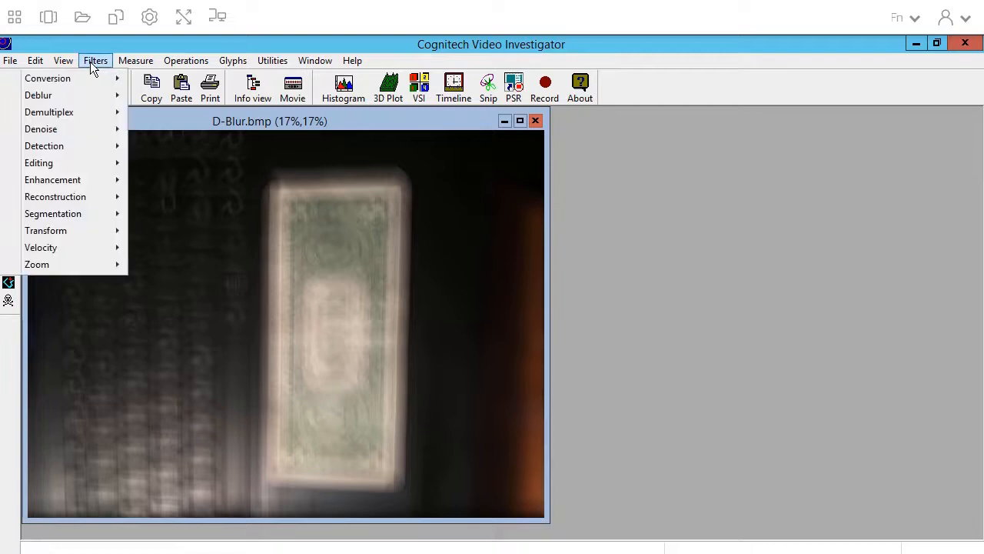
mouse_move(90, 167)
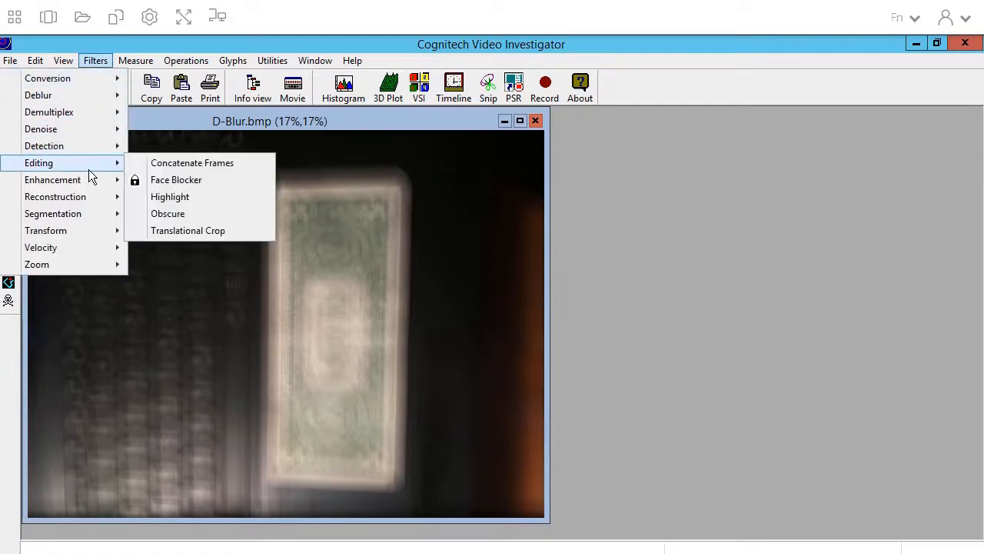
mouse_move(79, 99)
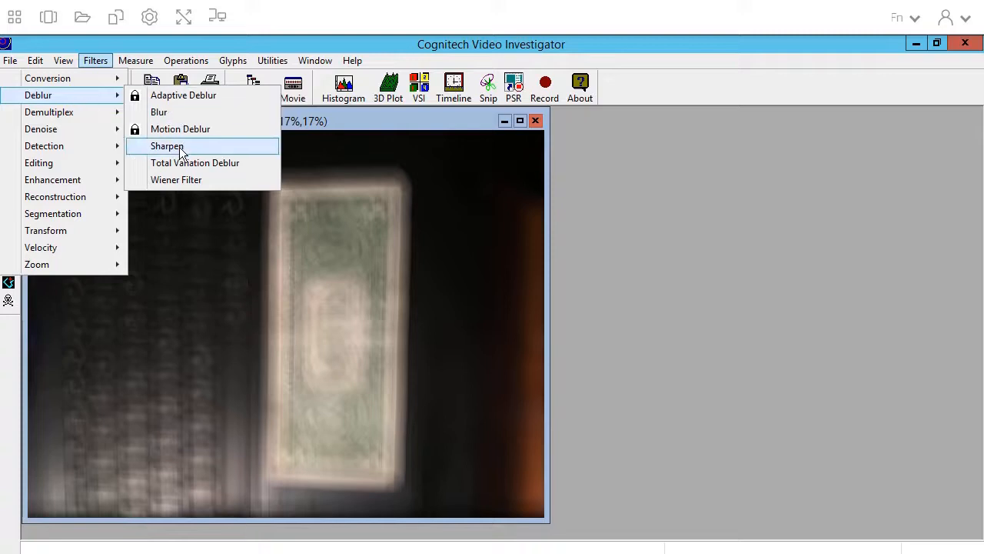
Step: Open Wiener Filter, set the blur type to Custom, and browse for a kernel file
click(207, 180)
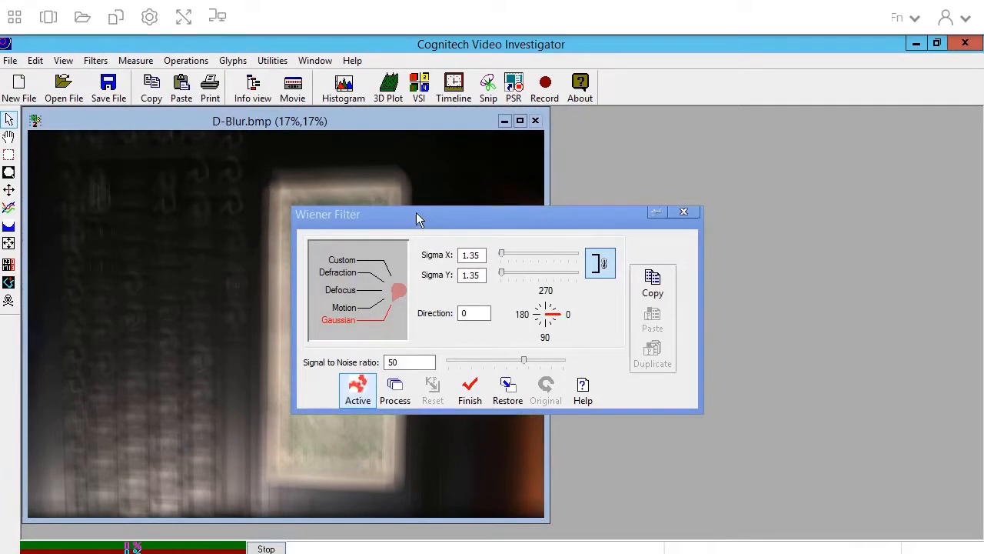
drag(412, 223, 549, 222)
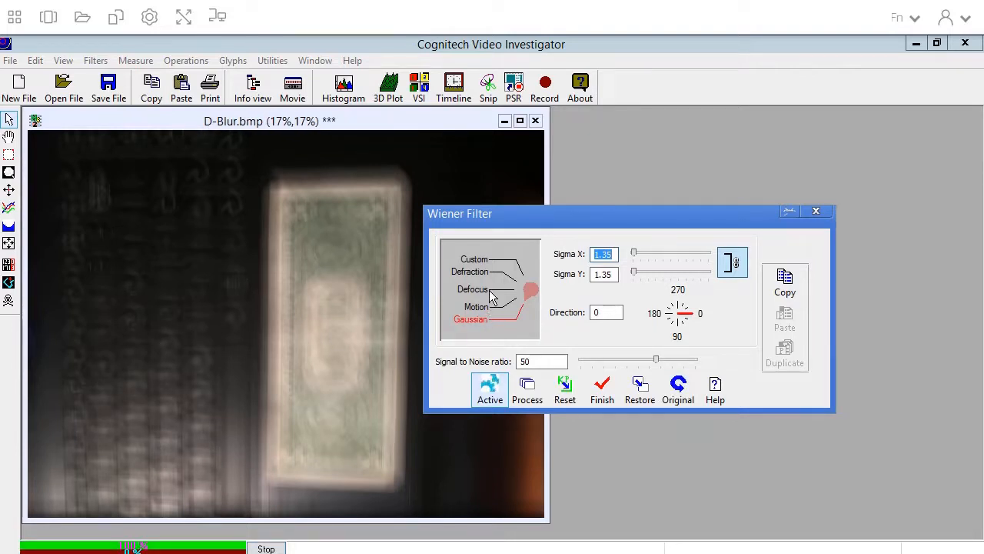
click(518, 264)
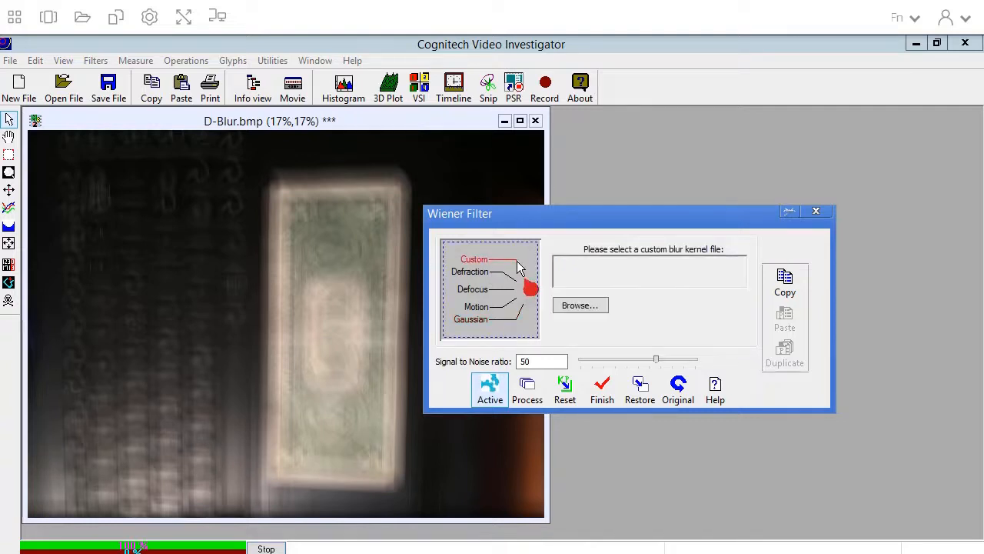
click(587, 307)
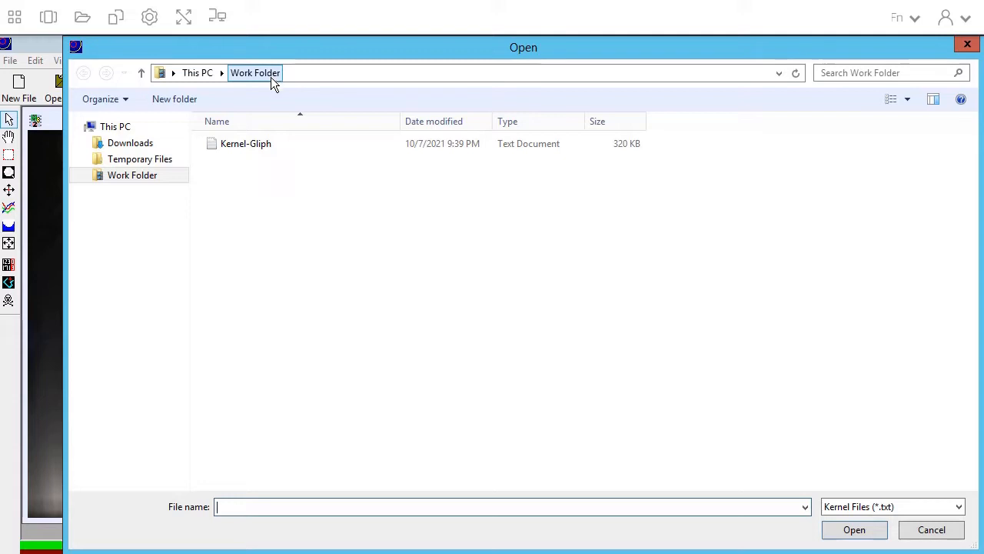
Step: Load Kernel-Gliph from Work Folder as the custom Wiener kernel
click(254, 145)
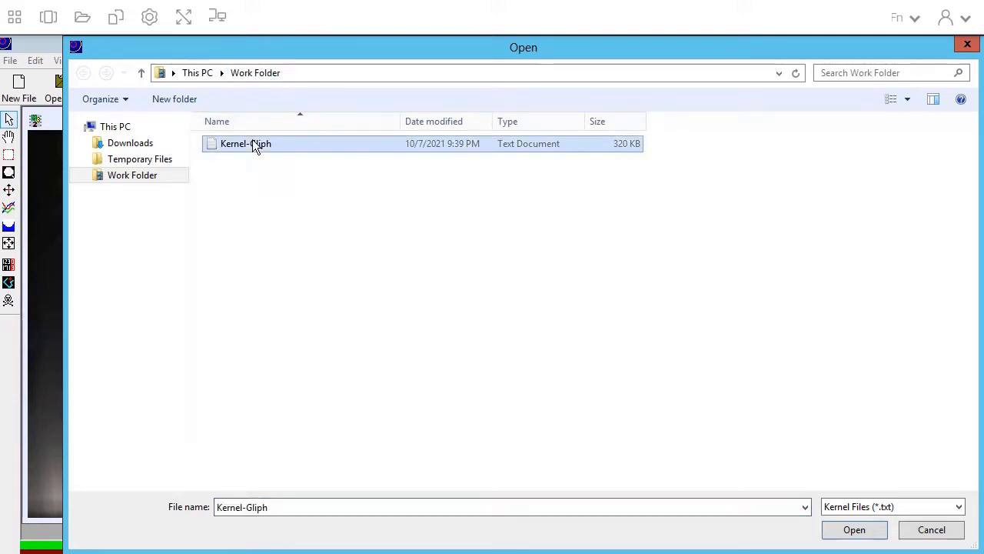
click(848, 533)
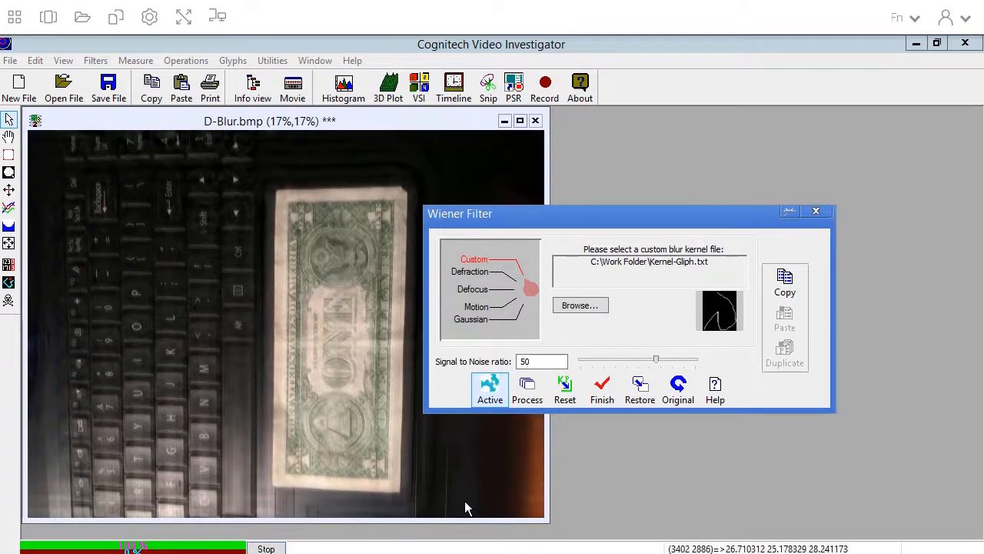
Step: Compare against the original, then process the Wiener filter and finish
click(679, 393)
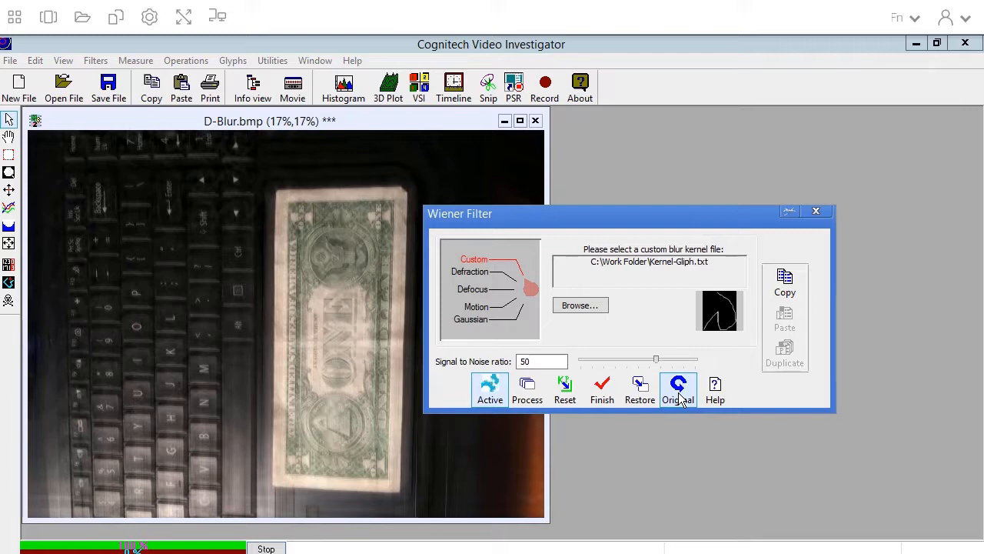
click(530, 391)
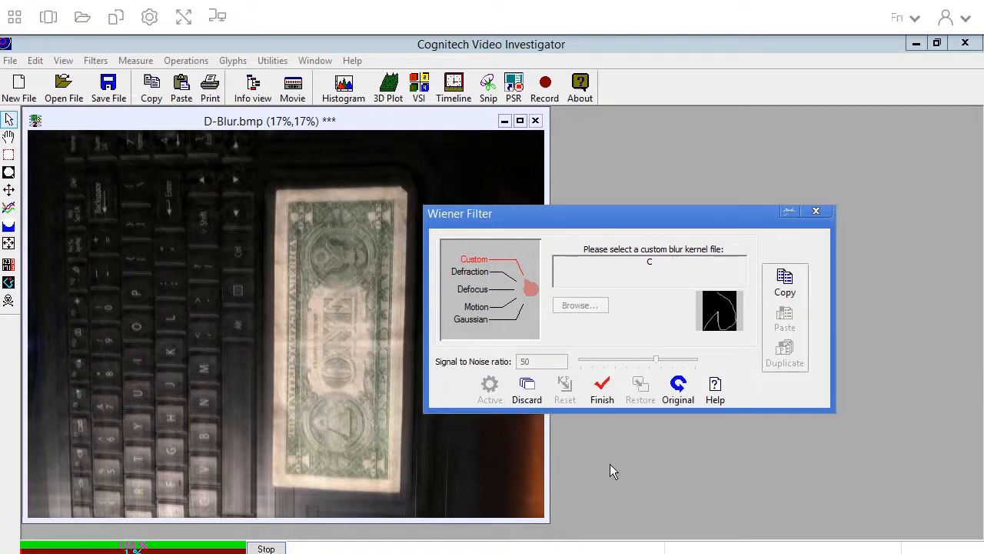
click(603, 390)
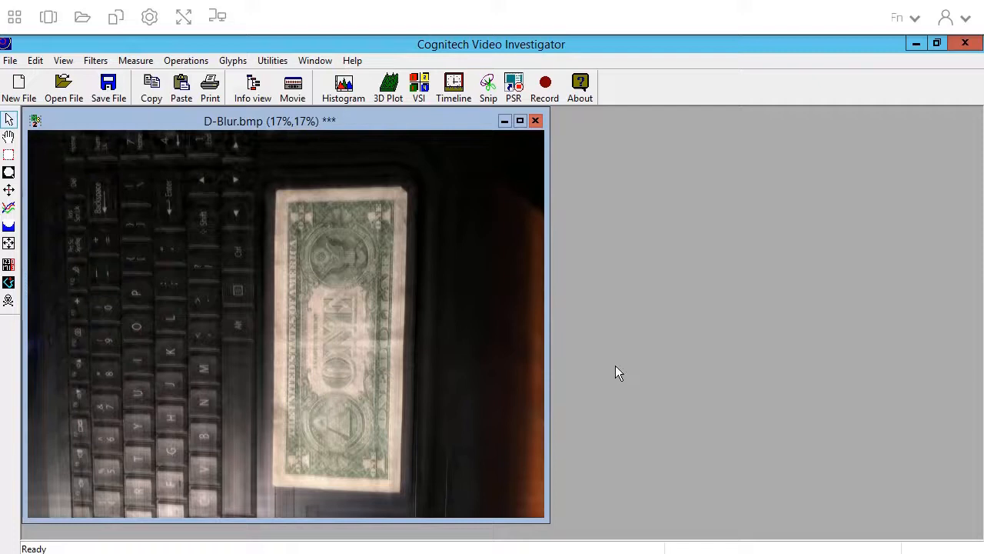
Step: Save the deblurred image as D-Blurred.jpg, JPG format, in Temporary Files
click(109, 91)
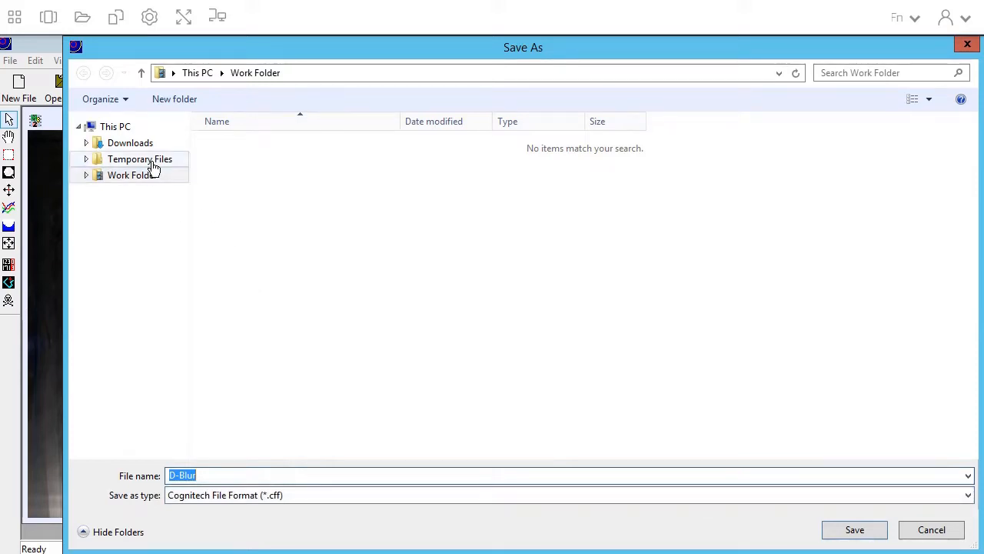
click(153, 166)
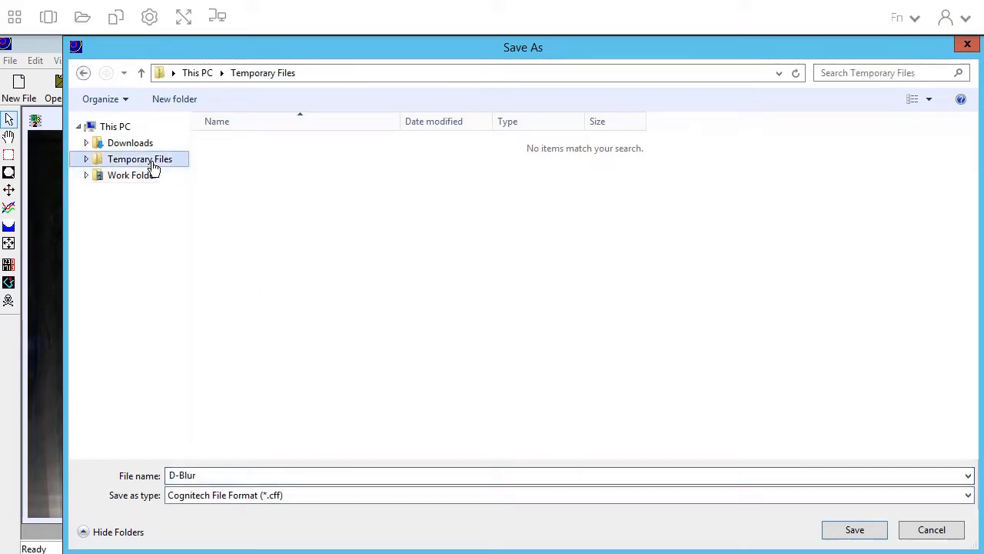
click(275, 492)
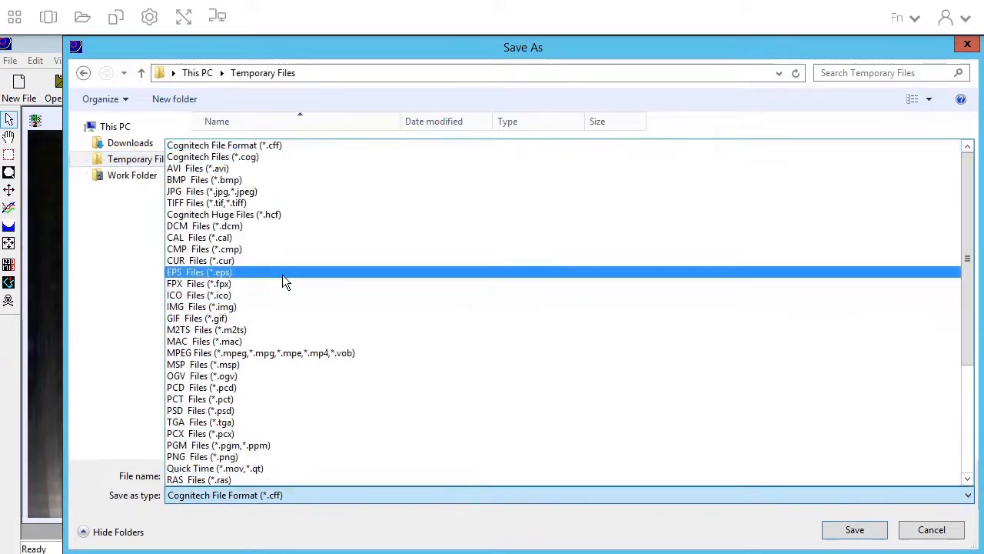
click(263, 192)
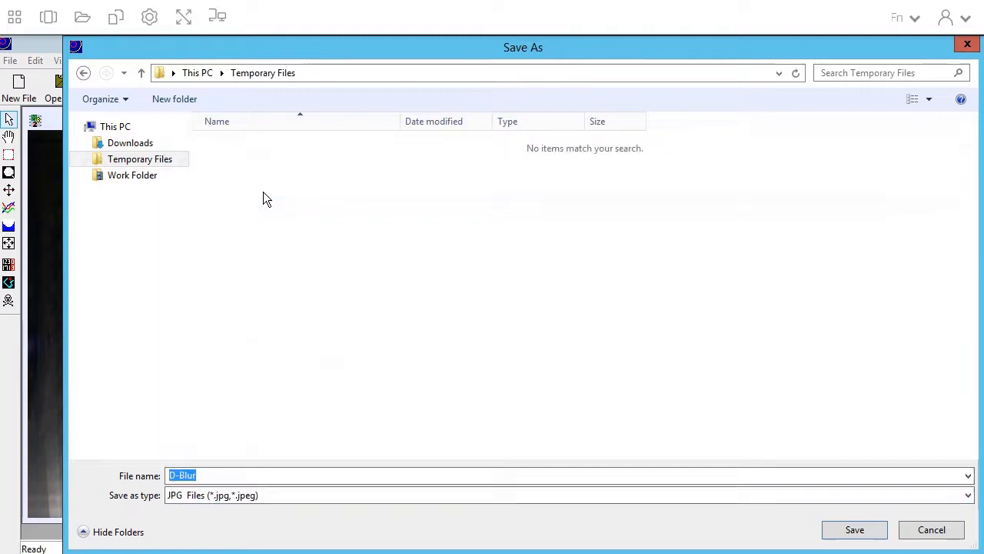
click(644, 498)
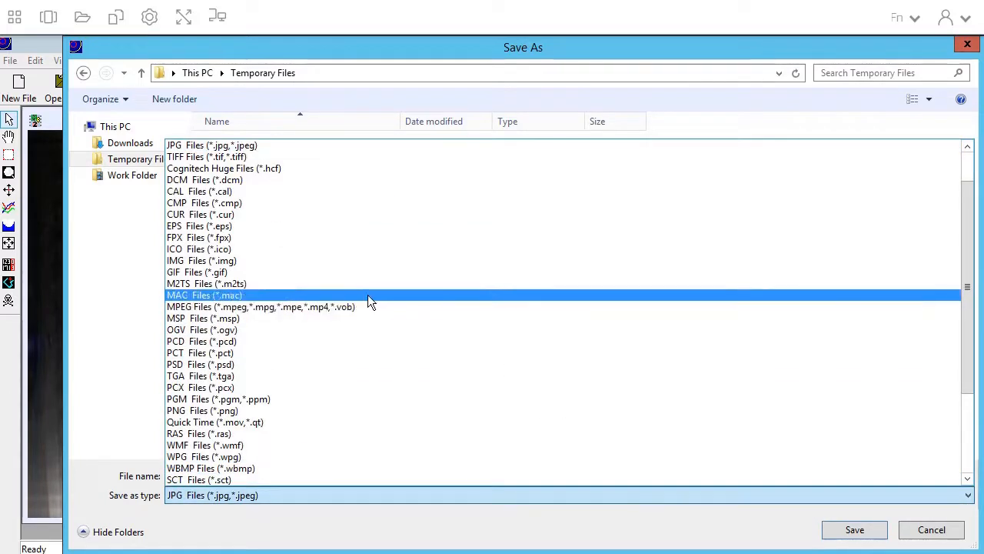
scroll(368, 295, up, 2)
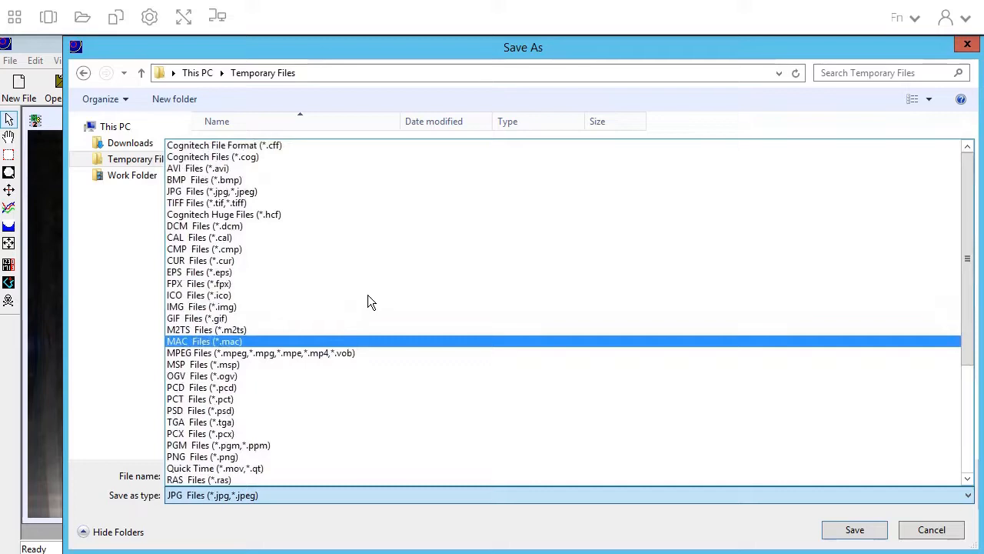
click(223, 192)
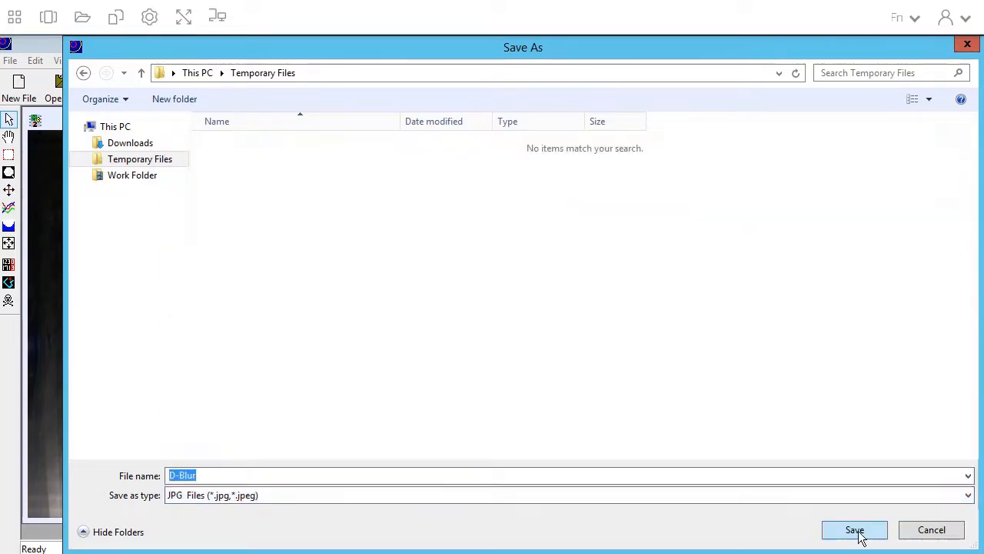
click(237, 475)
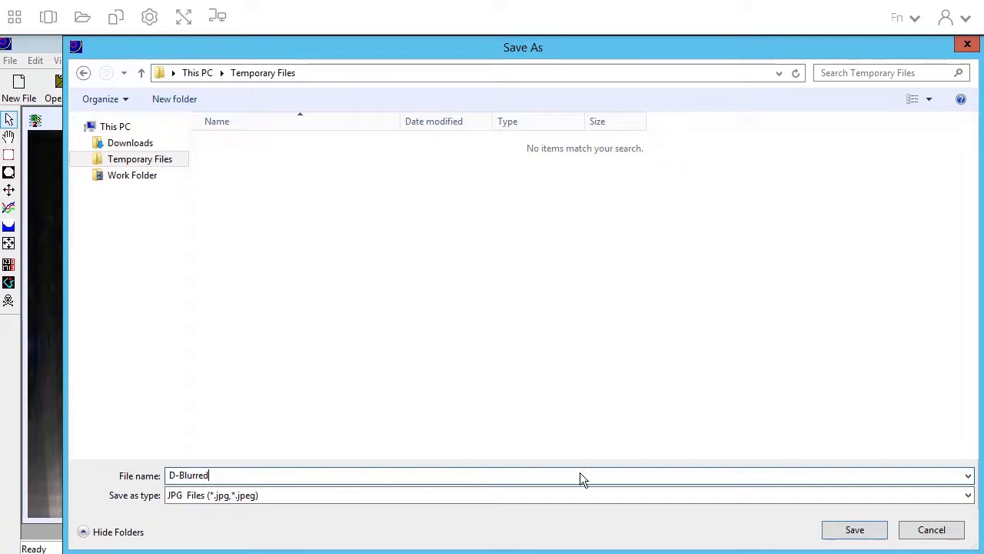
click(838, 533)
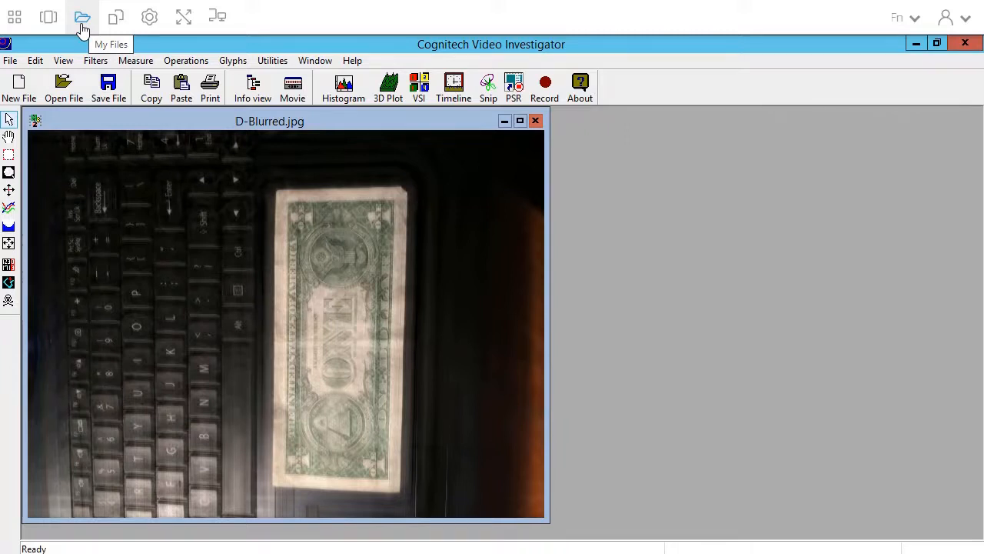
Step: Download D-Blurred.jpg from My Files > Temporary Files and close the Photos preview
click(83, 19)
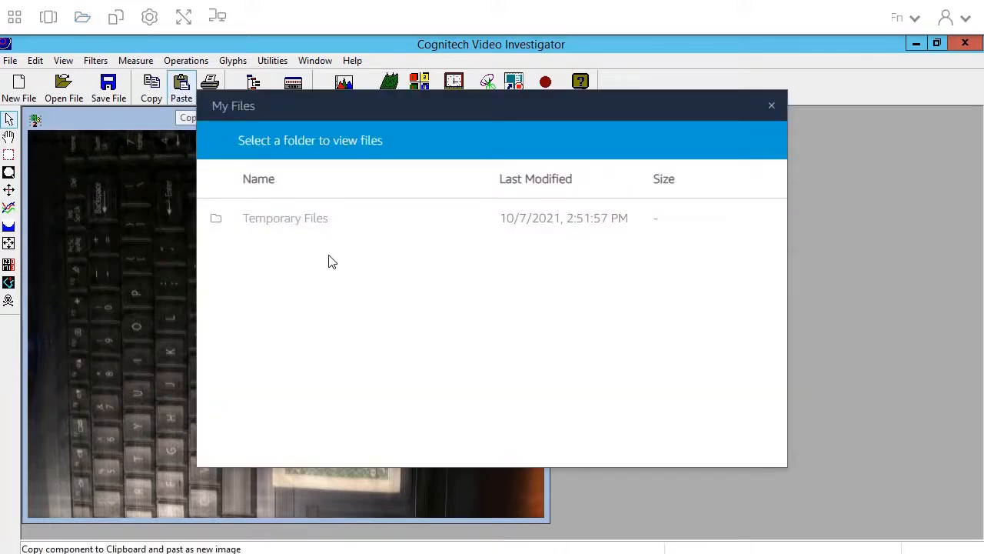
click(298, 222)
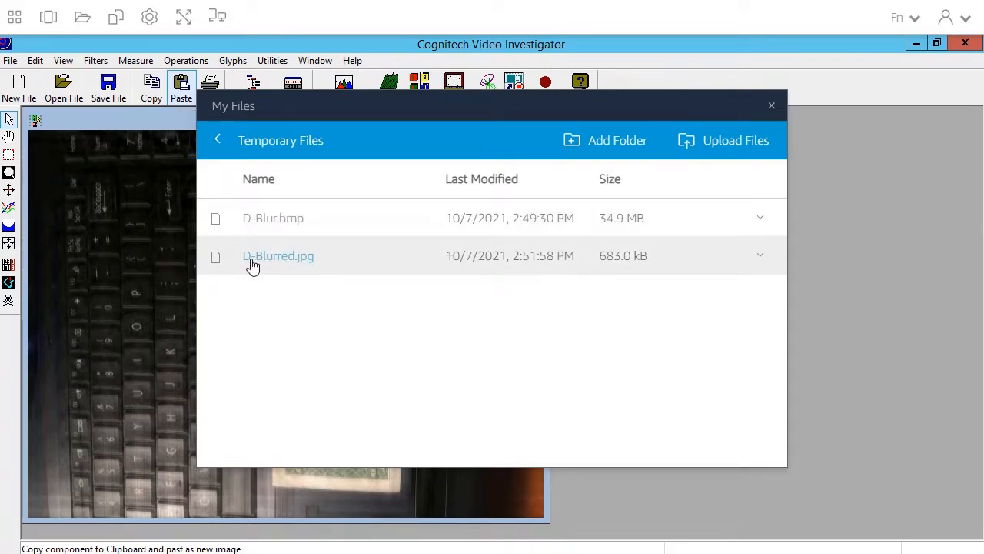
click(758, 262)
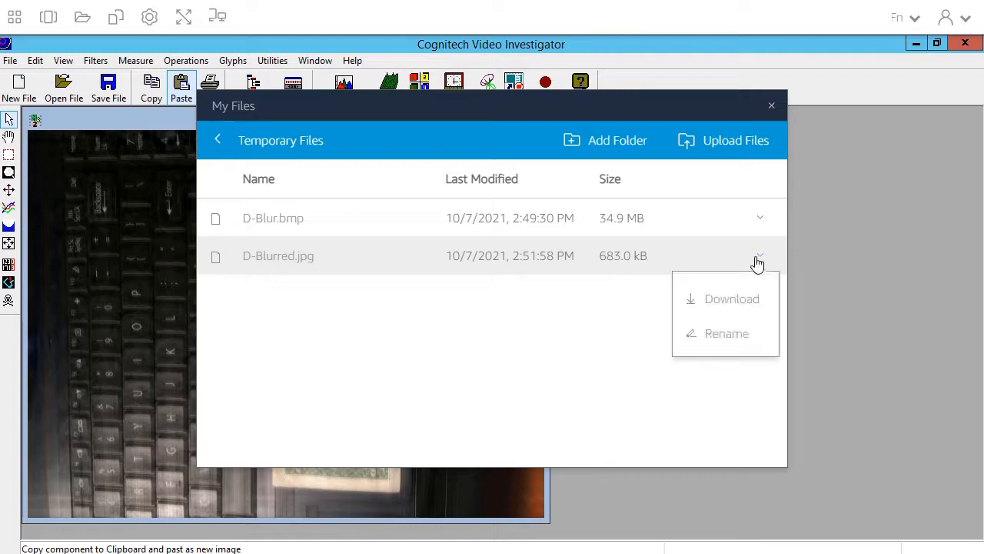
click(740, 300)
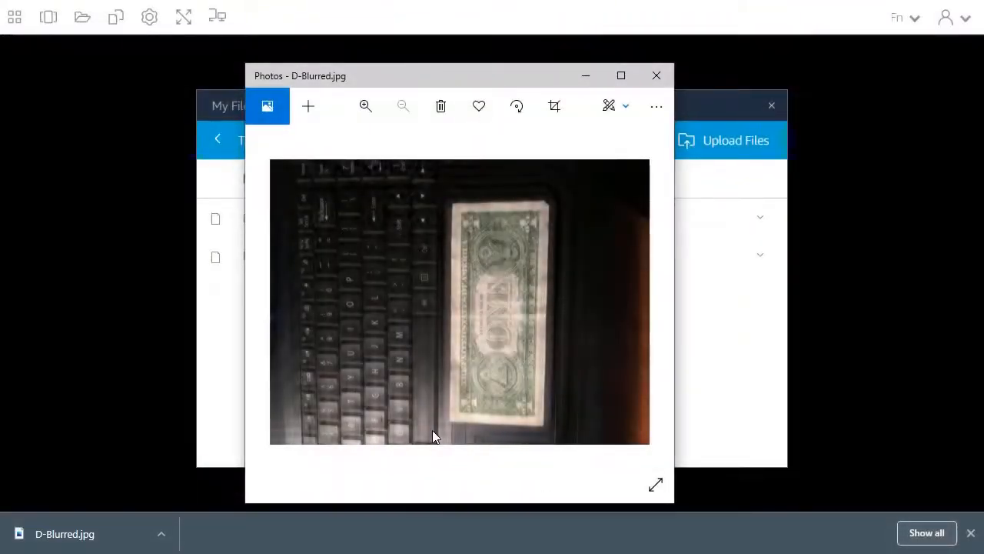
drag(457, 77, 429, 82)
click(626, 76)
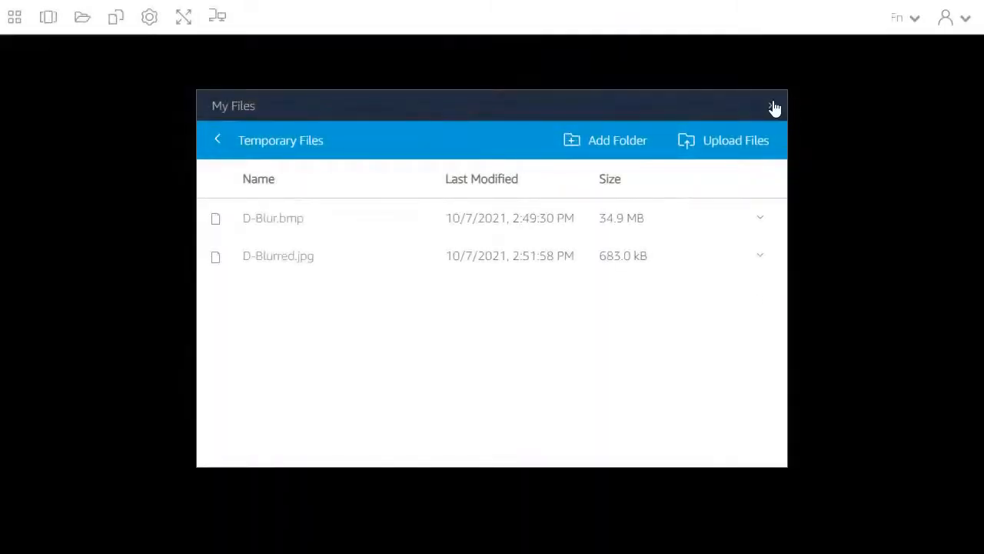
Step: Close the My Files list and end the AppStream streaming session, confirming with END SESSION
click(771, 105)
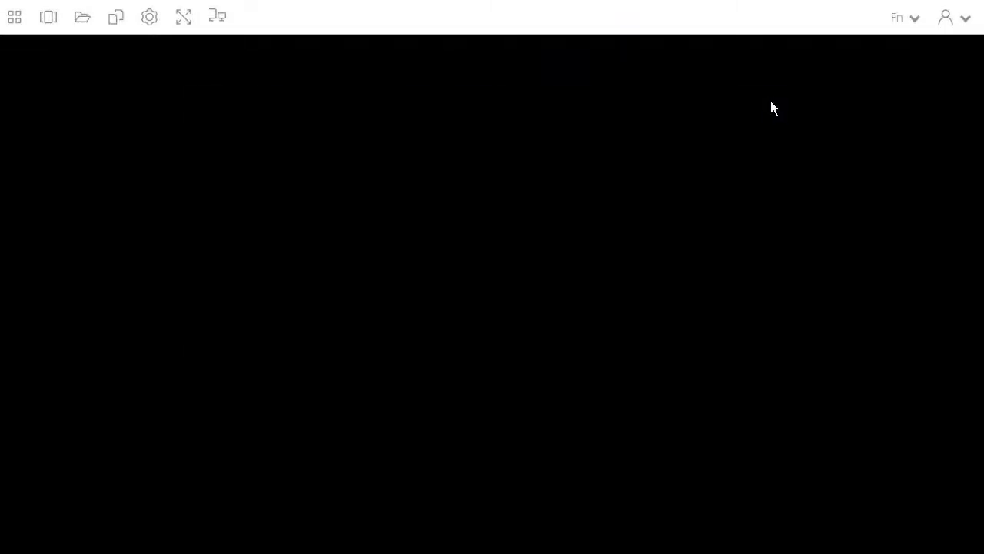
click(966, 19)
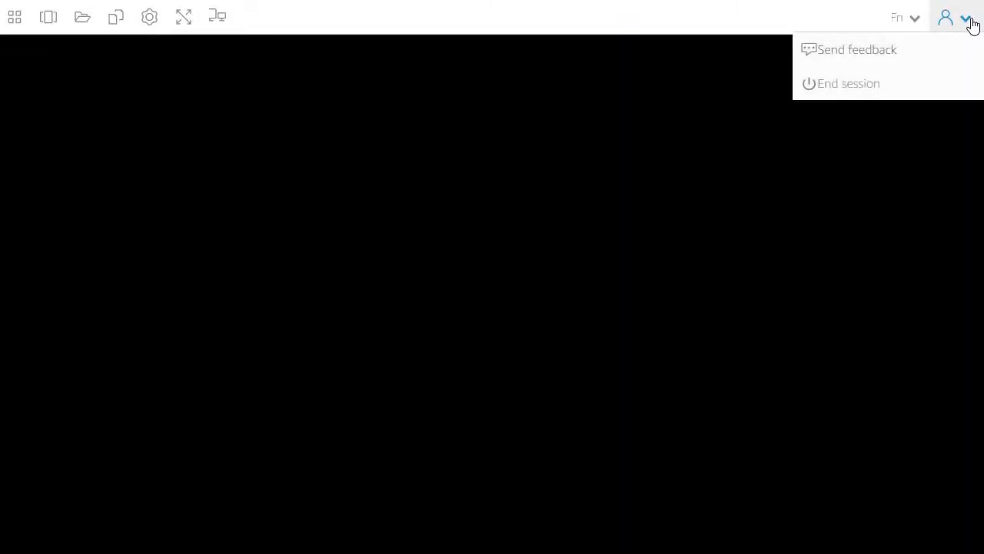
click(912, 87)
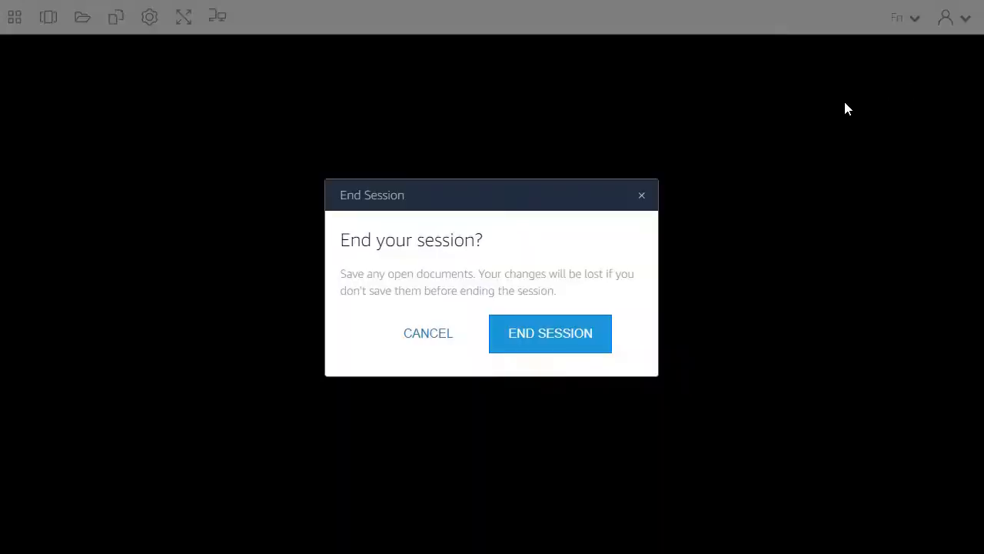
click(534, 334)
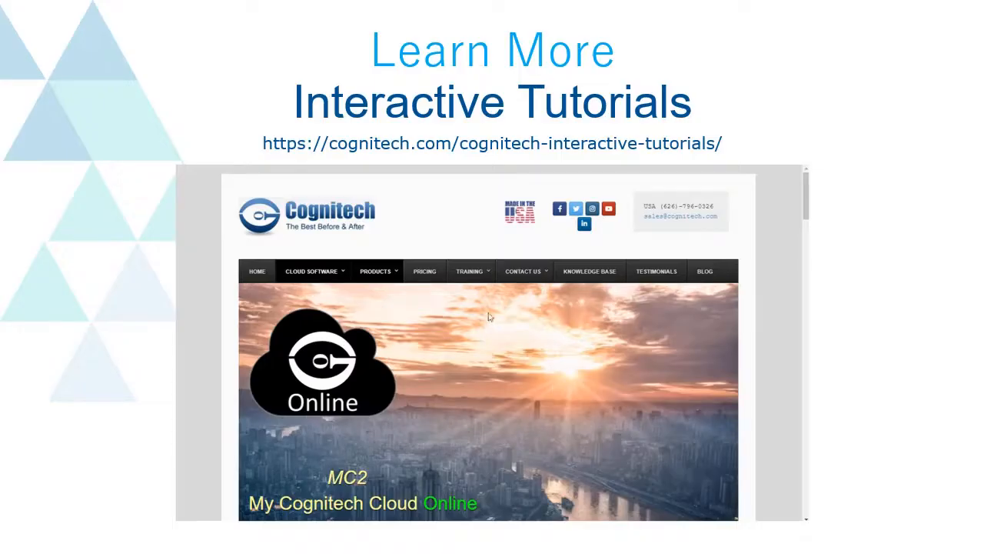
Step: Show the TRAINING dropdown listing Interactive Tutorials, Online Training and Videos
mouse_move(477, 282)
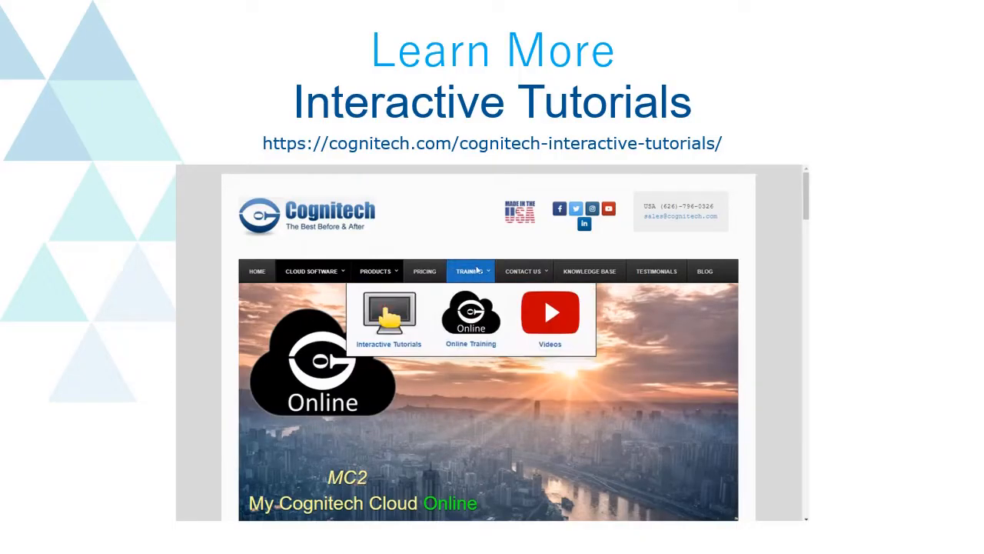